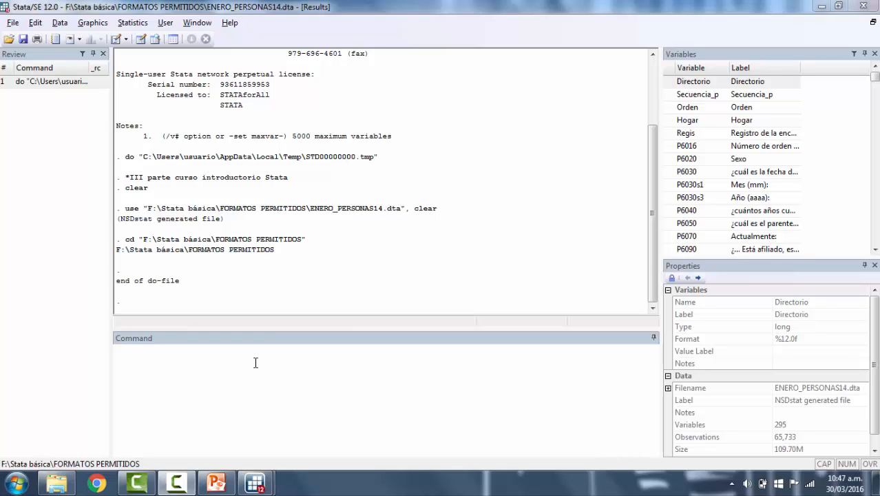
# - In the III parte.do do-file, add the comment line *Generar nuevas variables below the cd command
pyautogui.click(255, 362)
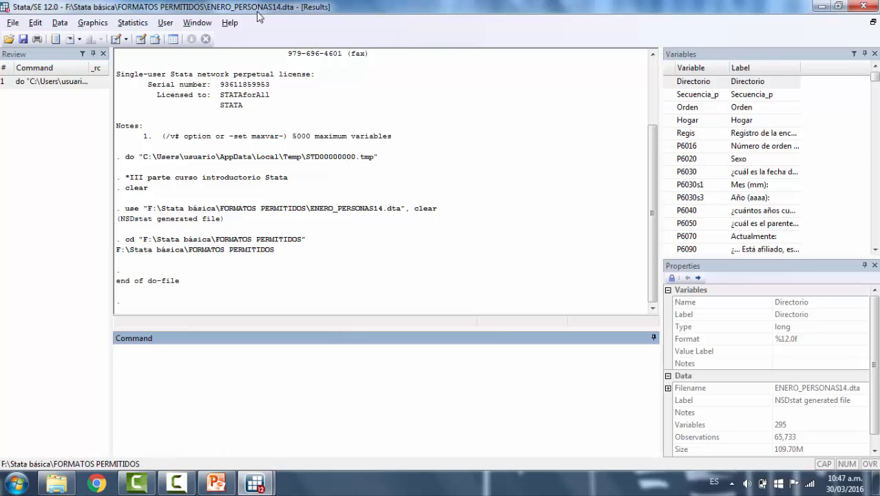
pyautogui.moveTo(255, 483)
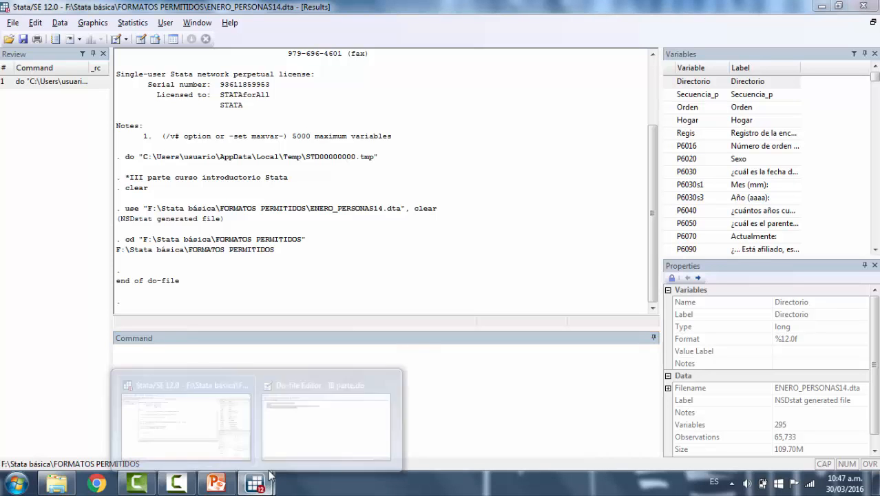
pyautogui.click(324, 407)
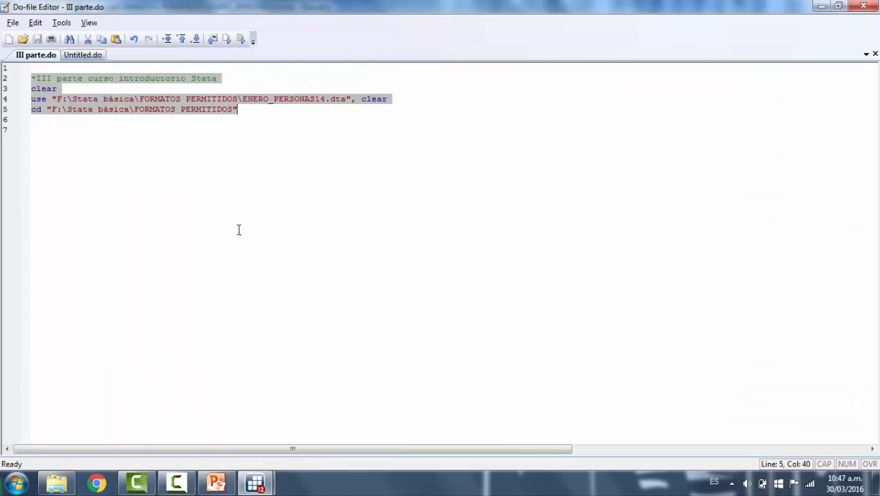
pyautogui.click(112, 138)
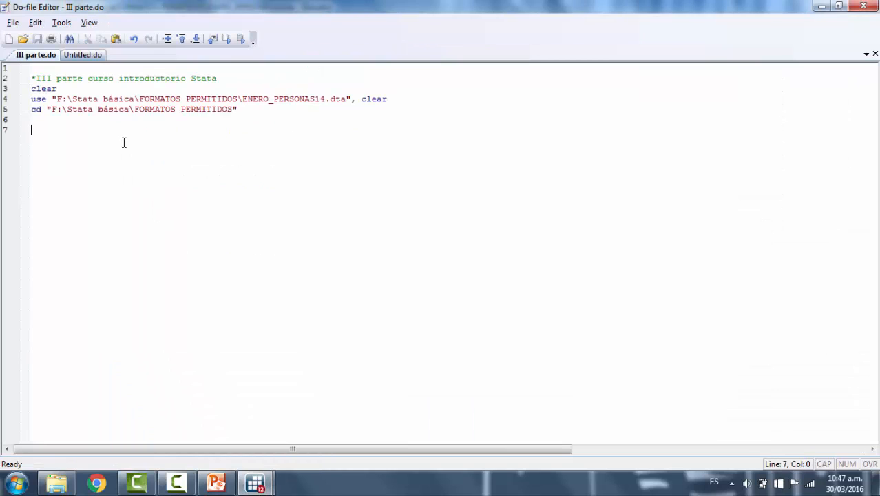
pyautogui.write('*')
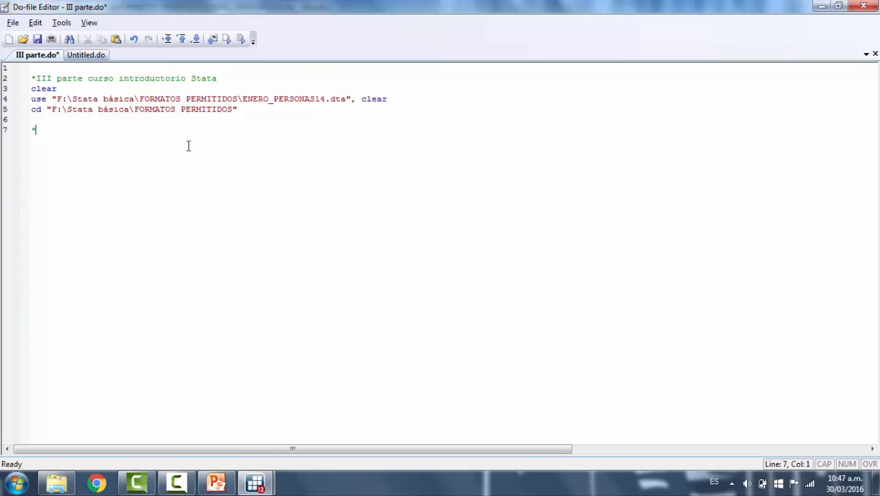
pyautogui.write('Generar nuevas variables')
pyautogui.press('Return')
# - Start two command lines under the comment, one with gen and the other with egen
pyautogui.write('gen')
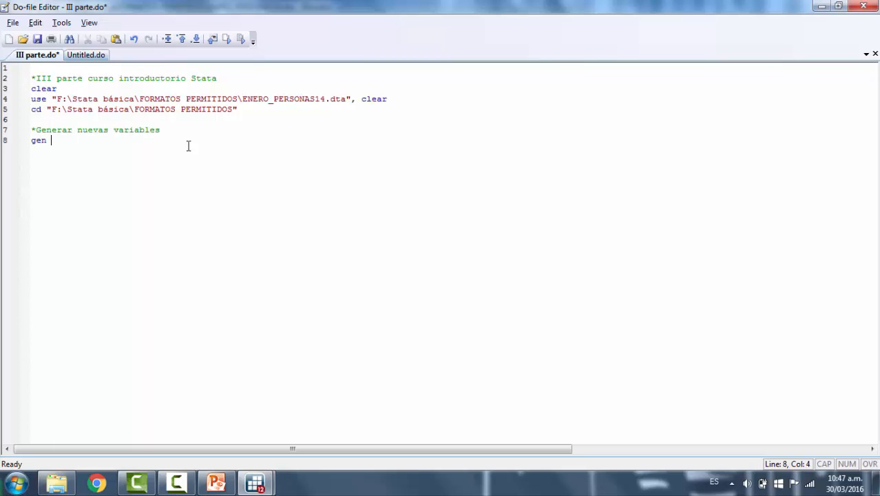
pyautogui.press('Return')
pyautogui.write('egen')
pyautogui.press('BackSpace')
# - Complete the gen line so that it reads gen Exp= P6040 - 6 - Esc
pyautogui.write('E')
pyautogui.write('xp=')
pyautogui.write(' F')
pyautogui.write('6040')
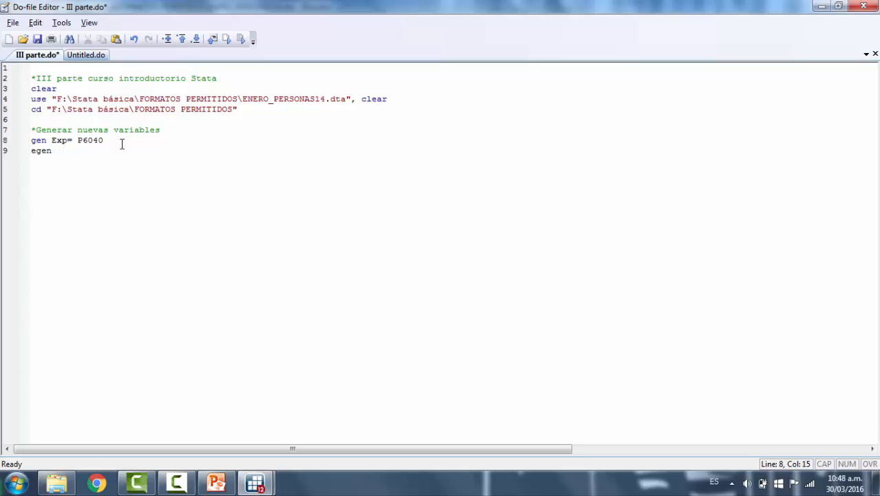
pyautogui.press('BackSpace')
pyautogui.write('- 6')
pyautogui.write('- Esc')
pyautogui.press('Left')
pyautogui.press('Left')
pyautogui.press('Left')
pyautogui.press('Left')
pyautogui.press('Right')
pyautogui.press('Right')
pyautogui.press('Right')
pyautogui.click(48, 141)
pyautogui.moveTo(41, 140); pyautogui.dragTo(56, 149)
pyautogui.click(58, 142)
pyautogui.click(71, 139)
pyautogui.click(94, 141)
# - Execute only the gen Exp line of the do-file
pyautogui.tripleClick(145, 141)
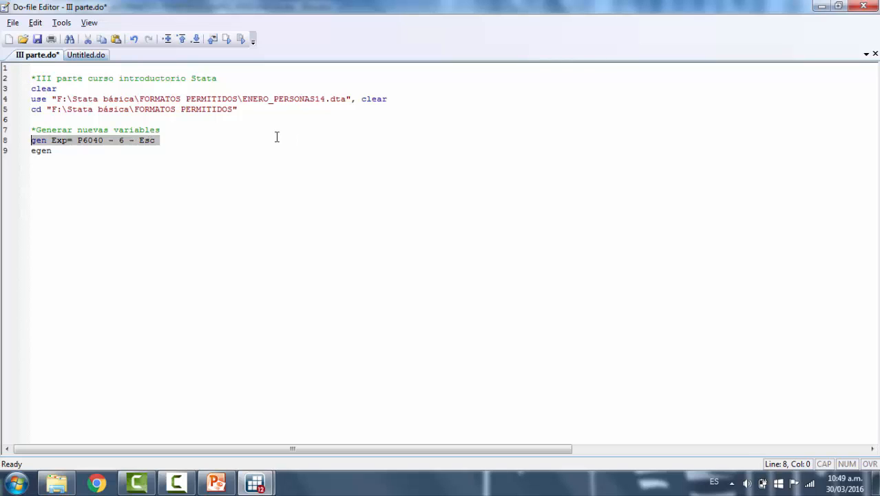
pyautogui.click(244, 40)
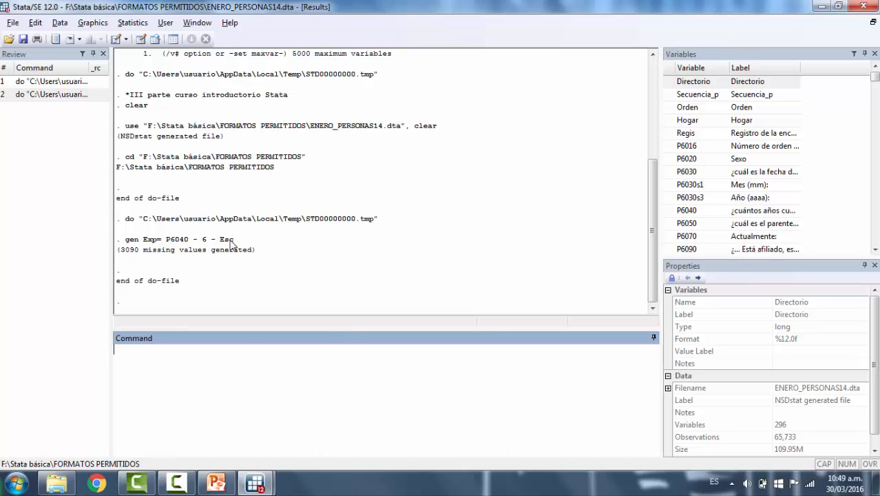
# - Browse the whole dataset with the br command and examine the values of the new Exp variable in the last column
pyautogui.write('br')
pyautogui.press('Return')
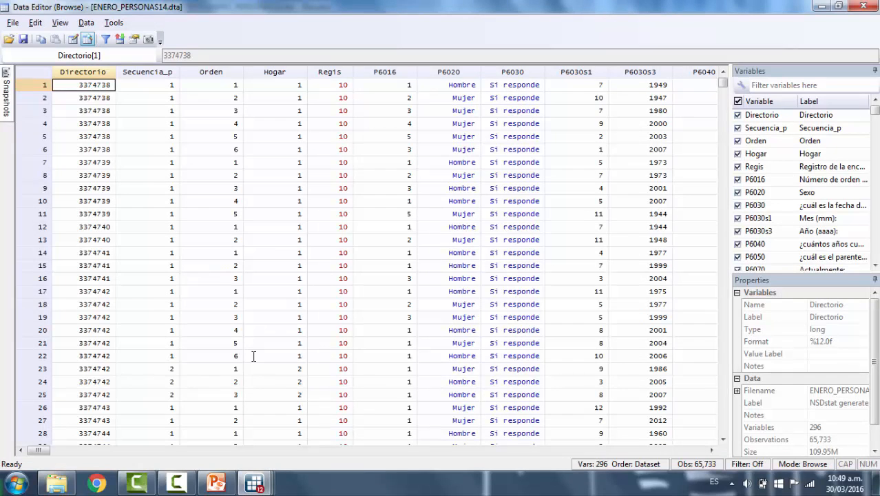
pyautogui.hotkey('ctrl', 'Right')
pyautogui.press('Down')
pyautogui.press('Down')
pyautogui.press('Down')
pyautogui.press('Down')
pyautogui.press('Up')
pyautogui.press('Up')
pyautogui.press('Up')
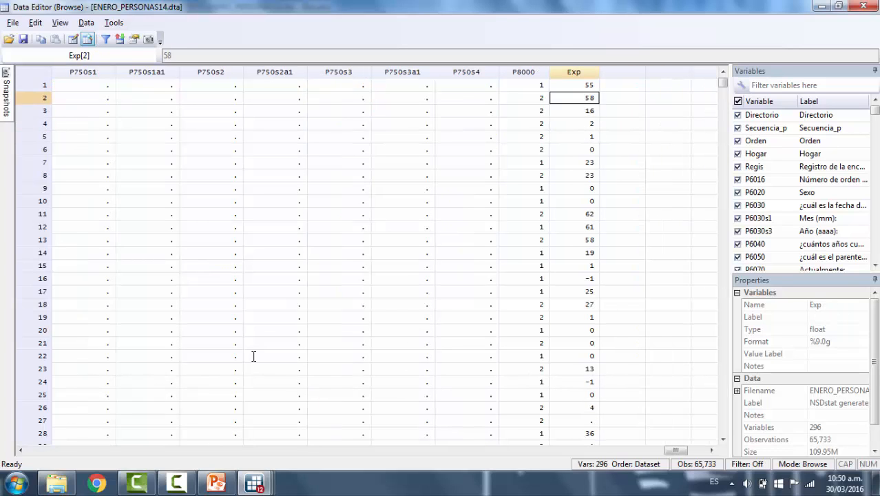
pyautogui.press('Down')
pyautogui.press('Down')
pyautogui.press('Down')
pyautogui.press('Down')
pyautogui.press('Down')
pyautogui.press('Down')
pyautogui.press('Down')
pyautogui.press('Down')
pyautogui.press('Down')
pyautogui.press('Down')
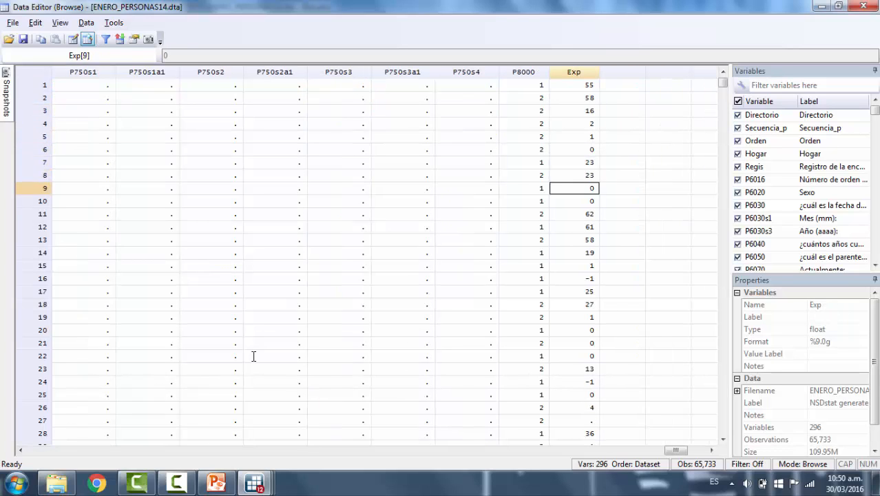
pyautogui.press('Down')
pyautogui.press('Down')
pyautogui.press('Down')
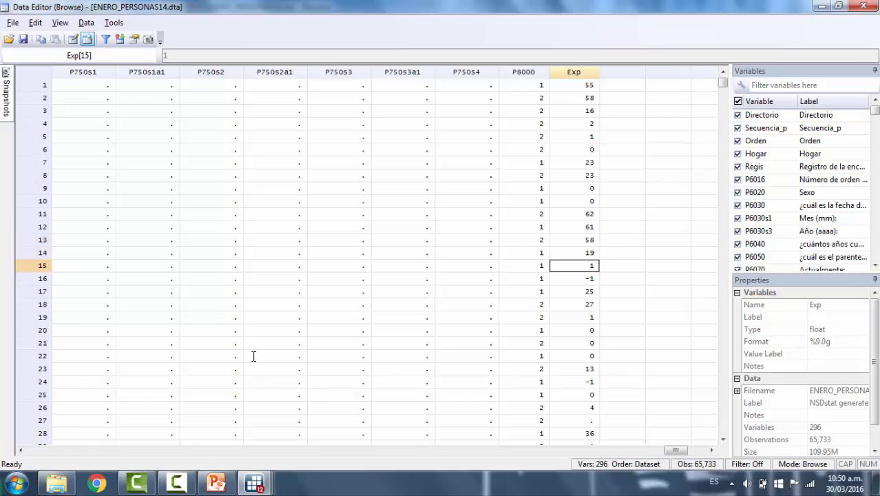
pyautogui.press('Down')
pyautogui.press('Down')
pyautogui.press('Up')
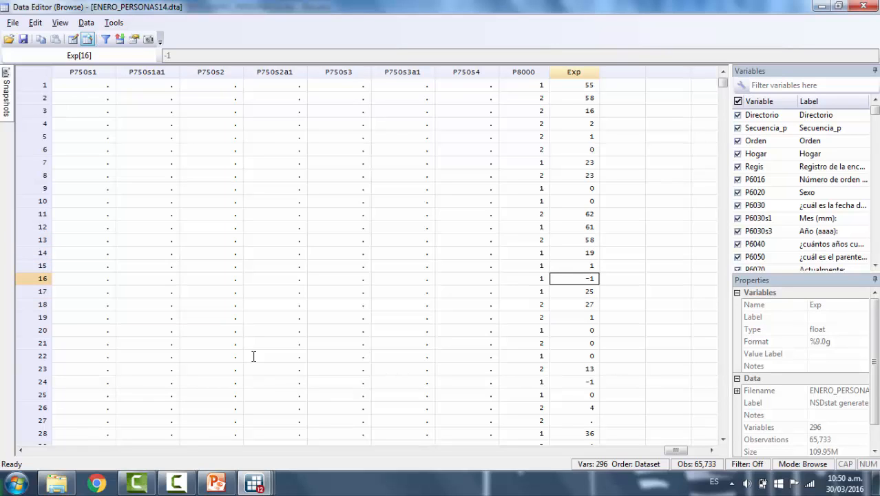
pyautogui.press('Up')
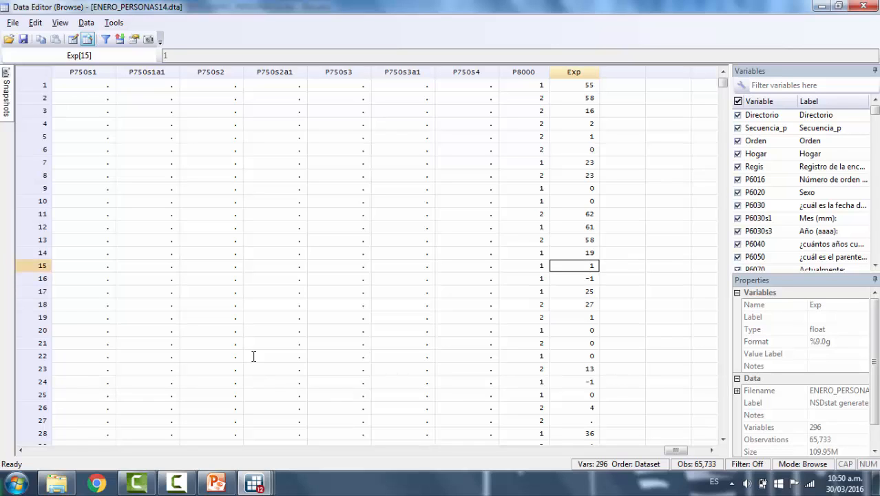
pyautogui.press('Down')
pyautogui.press('Down')
pyautogui.press('Down')
pyautogui.press('Up')
pyautogui.press('Up')
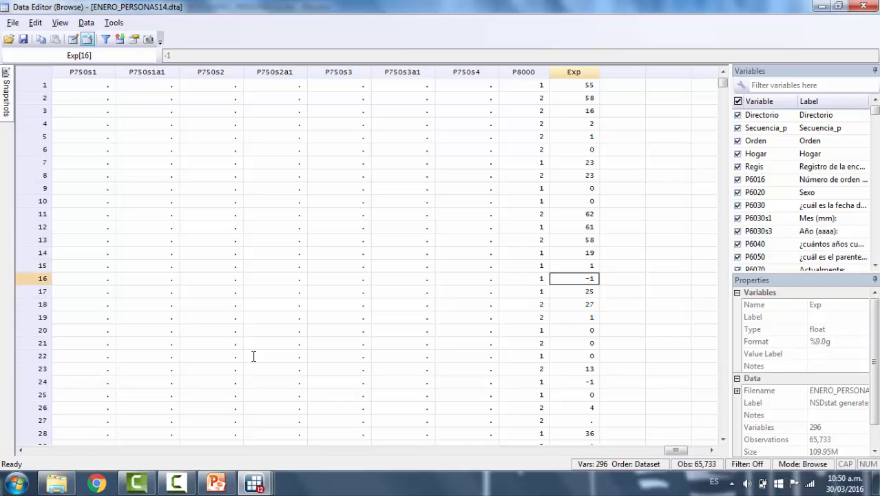
pyautogui.press('Up')
pyautogui.press('Down')
pyautogui.press('Down')
pyautogui.press('Up')
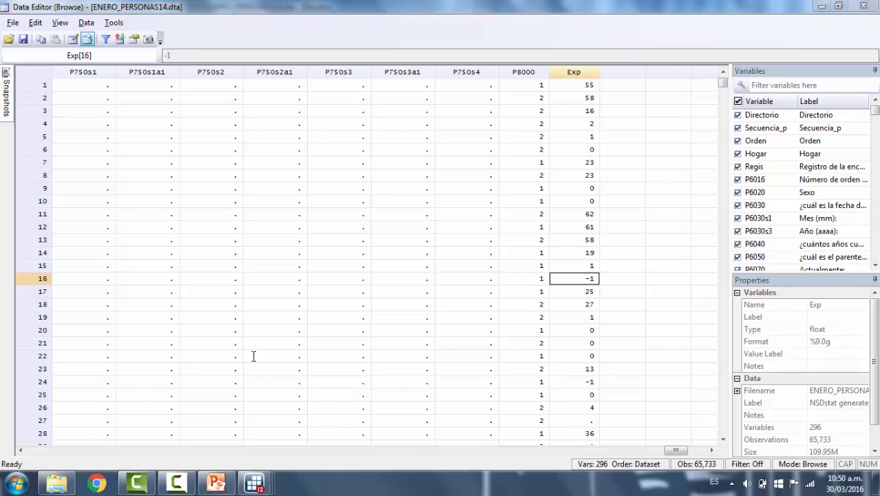
# - Check the Exp formula in the do-file against the browsed Exp values, closing the data browser when done
pyautogui.moveTo(254, 484)
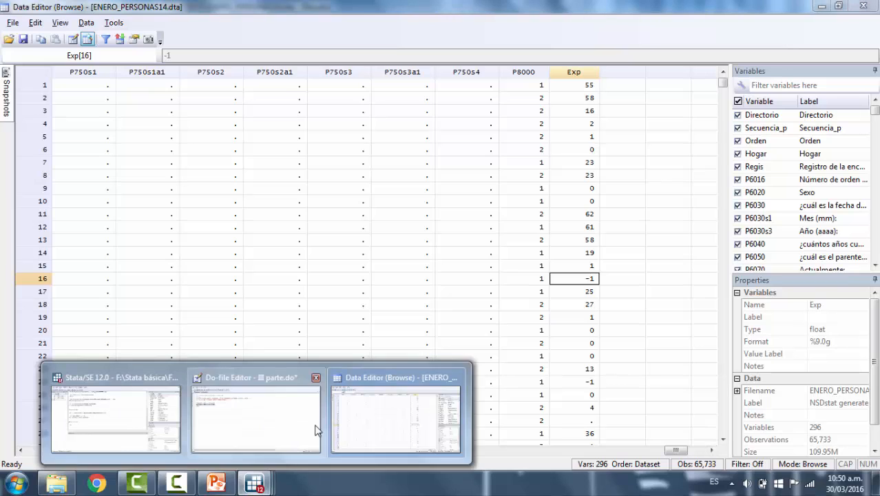
pyautogui.click(281, 422)
pyautogui.click(97, 141)
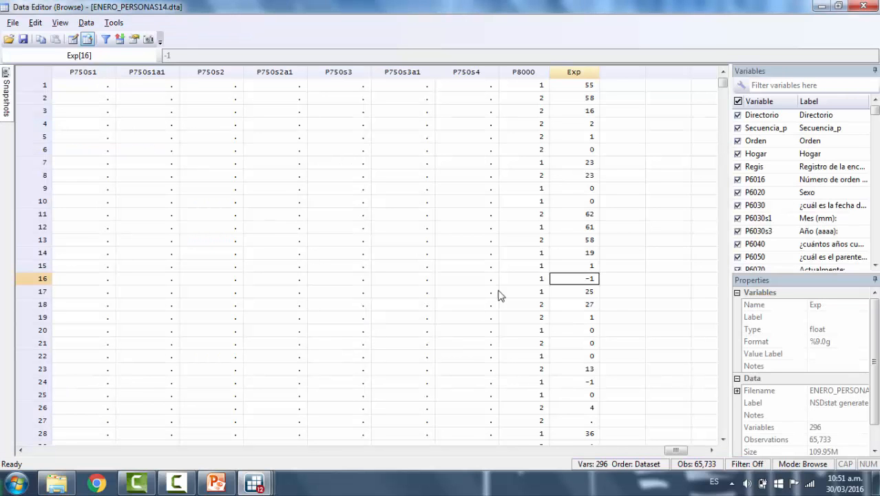
pyautogui.scroll(-2, 586, 301)
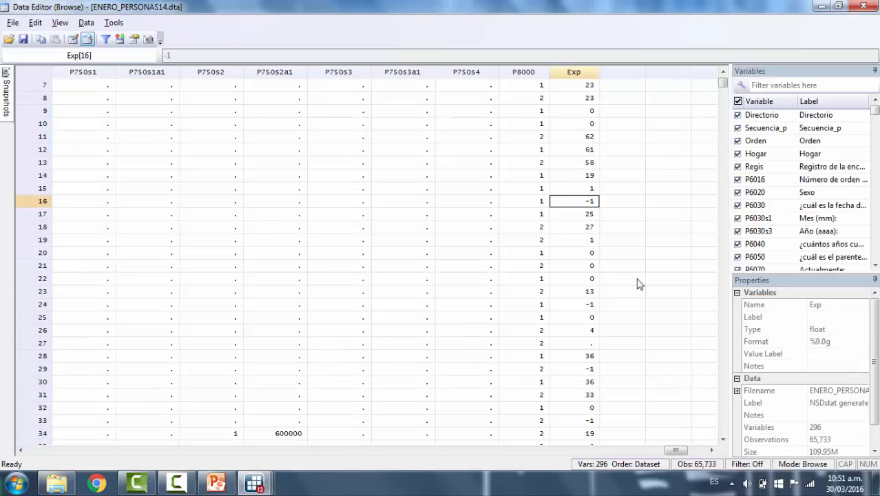
pyautogui.click(869, 9)
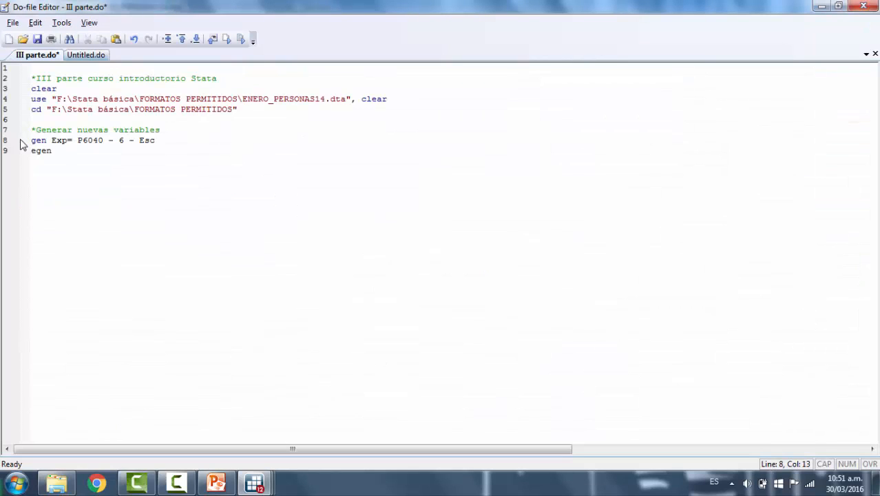
# - Name the new variable on the egen line Identificador
pyautogui.click(77, 150)
pyautogui.write('Identificador')
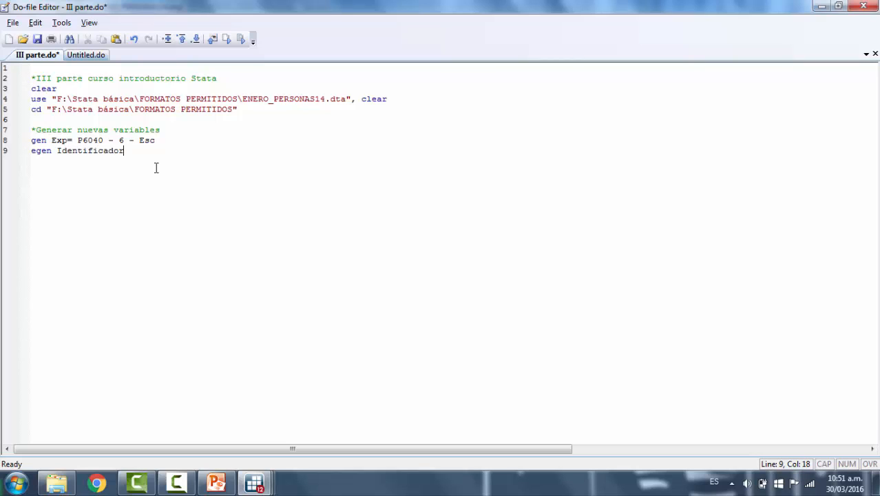
pyautogui.press('Up')
pyautogui.press('Left')
pyautogui.press('Left')
pyautogui.press('Left')
pyautogui.press('Left')
pyautogui.press('Left')
pyautogui.press('Left')
pyautogui.press('Left')
pyautogui.press('Left')
pyautogui.press('Down')
pyautogui.press('Right')
pyautogui.press('Right')
pyautogui.press('Right')
pyautogui.press('Right')
pyautogui.press('Right')
pyautogui.press('Right')
pyautogui.press('Right')
pyautogui.press('Right')
pyautogui.press('Right')
pyautogui.press('Right')
pyautogui.press('Right')
# - Define Identificador on the egen line as =concat(Directorio Secuencia_p Orden)
pyautogui.write('=concat')
pyautogui.press('Left')
pyautogui.press('Left')
pyautogui.write('Directorio')
pyautogui.write('Secuenci')
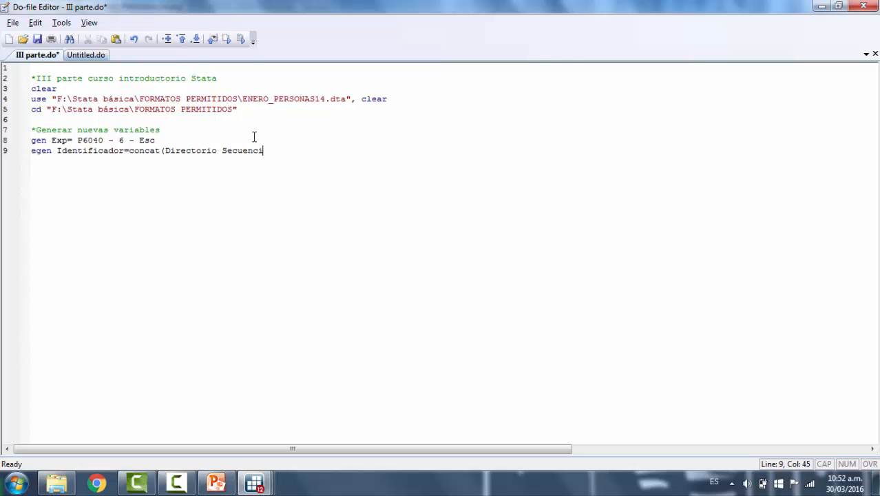
pyautogui.write('a_p Orden)')
# - Execute only the egen Identificador line of the do-file
pyautogui.moveTo(316, 150); pyautogui.dragTo(31, 150)
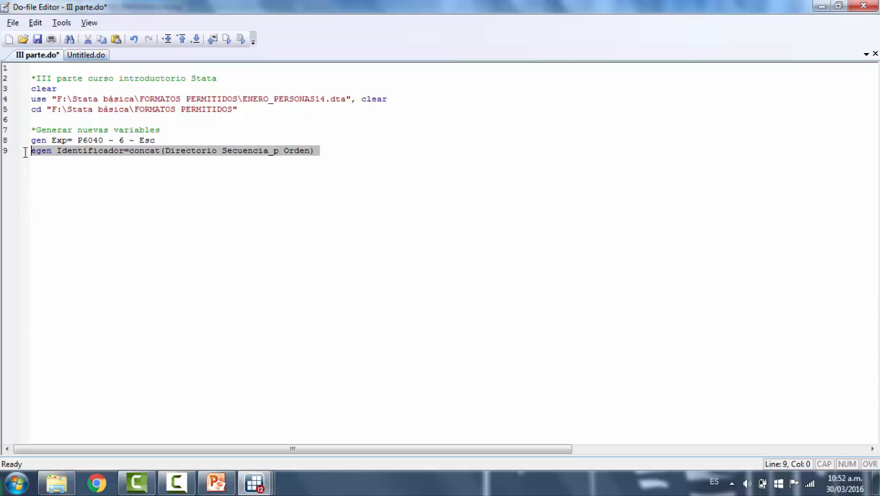
pyautogui.click(241, 40)
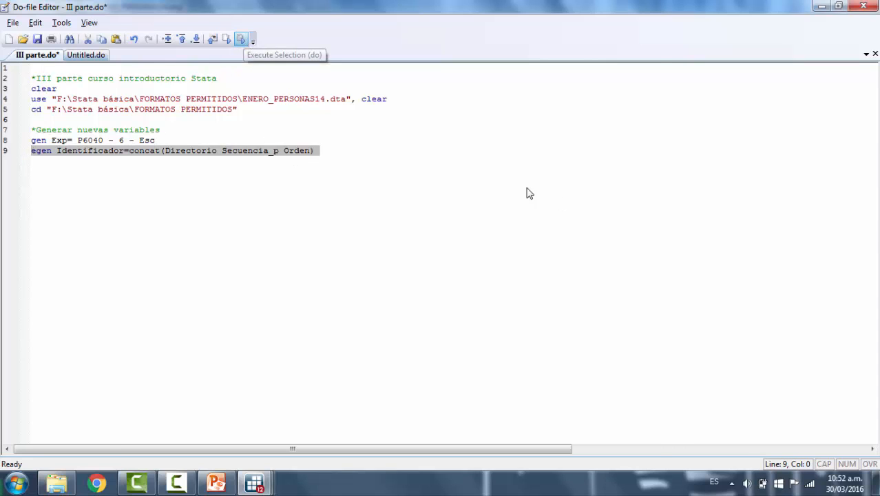
pyautogui.moveTo(375, 256); pyautogui.dragTo(81, 250)
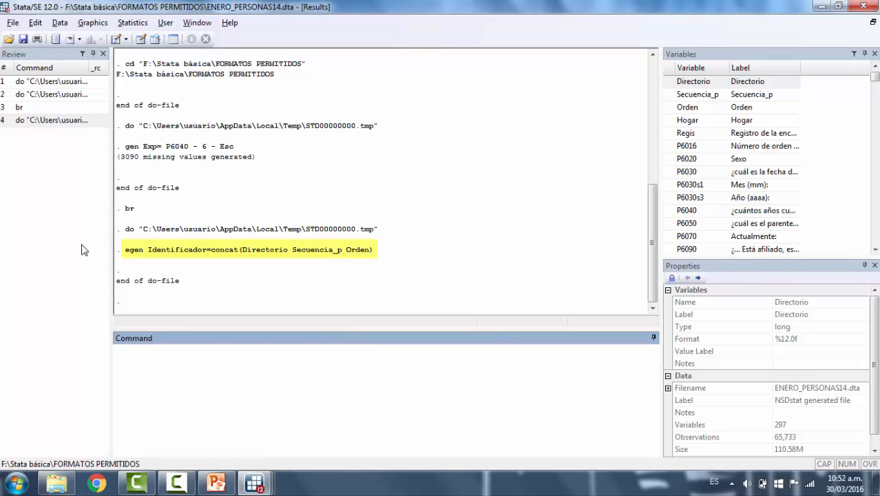
# - Browse only the variables Identificador, Directorio, Secuencia_p and Orden with the br command
pyautogui.write('br')
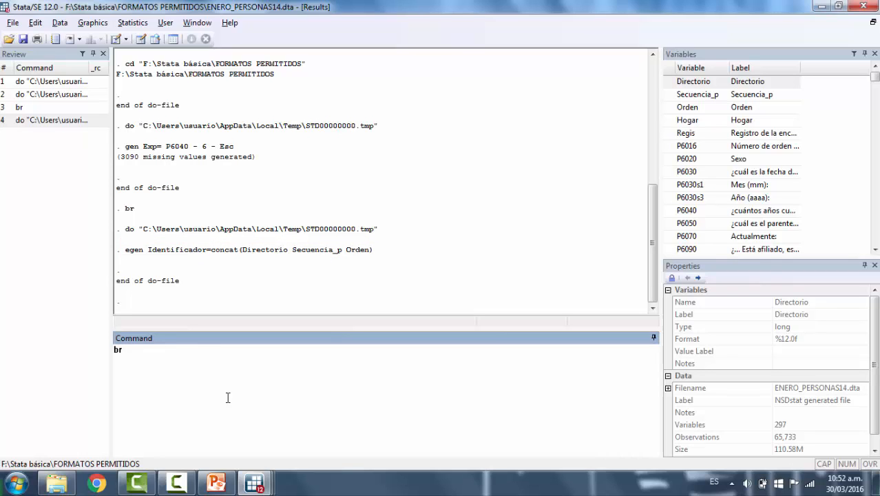
pyautogui.write(' Identificador Directorio')
pyautogui.click(694, 94)
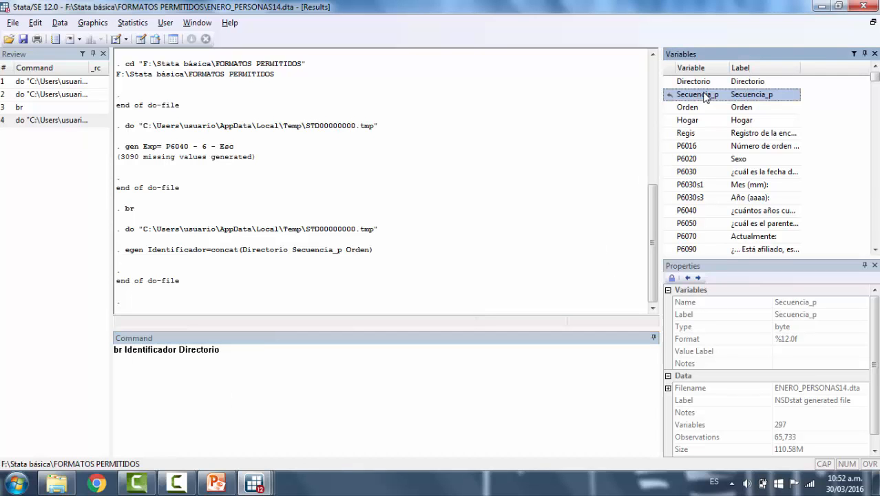
pyautogui.click(709, 109)
pyautogui.click(419, 354)
pyautogui.press('Return')
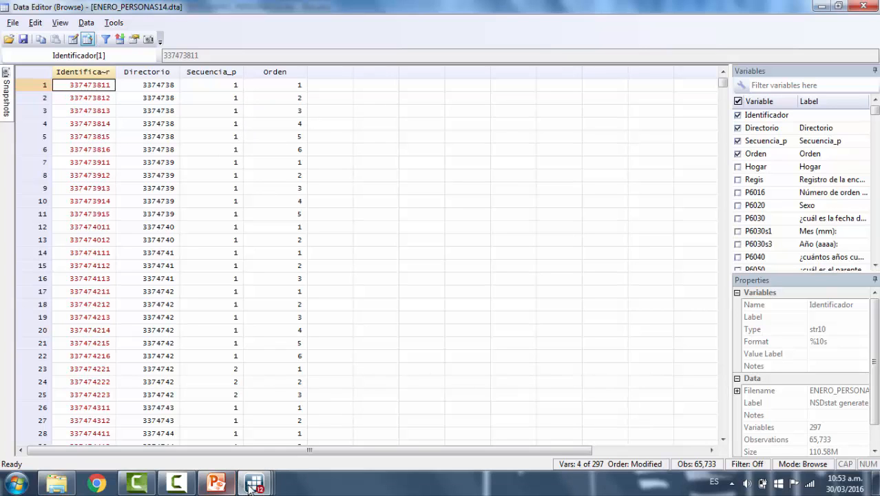
# - Return to the do-file and review the gen Exp and egen Identificador commands, including the Exp formula
pyautogui.moveTo(251, 486)
pyautogui.click(246, 446)
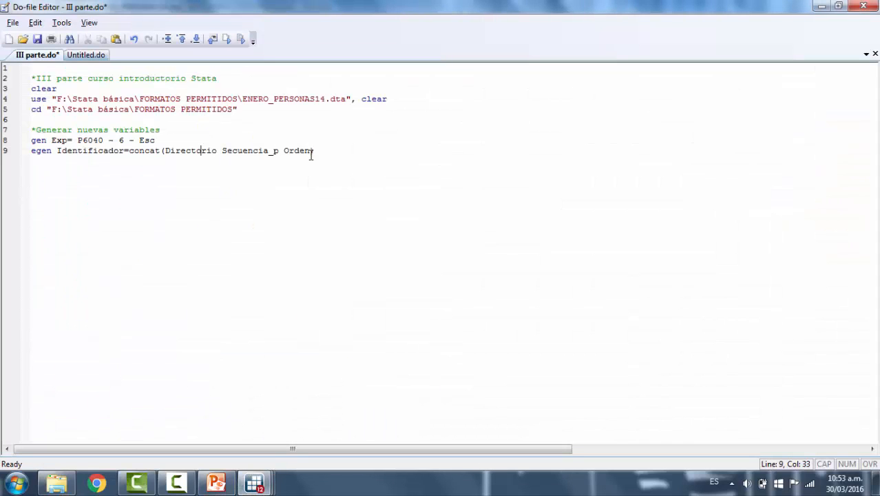
pyautogui.moveTo(311, 151); pyautogui.dragTo(31, 143)
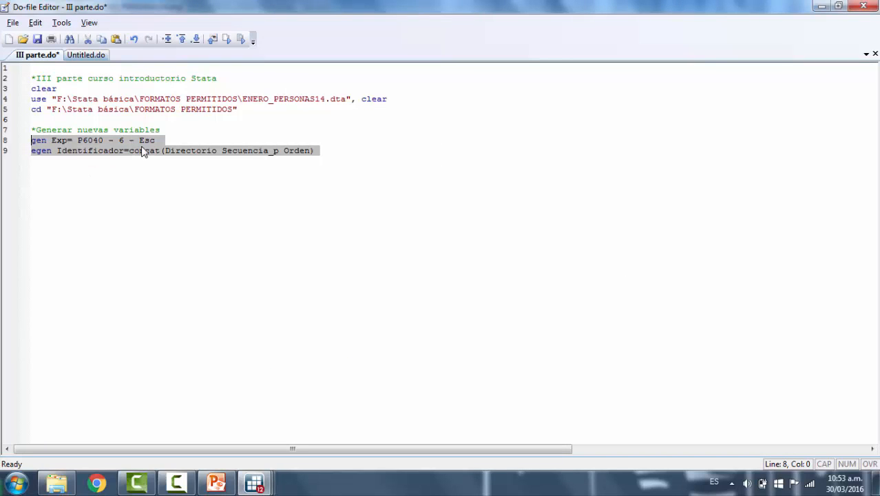
pyautogui.click(41, 141)
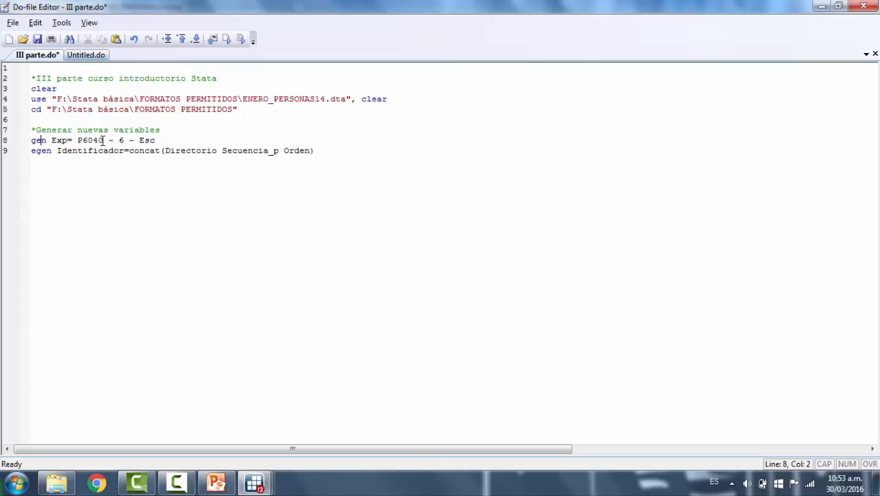
pyautogui.moveTo(78, 141); pyautogui.dragTo(155, 140)
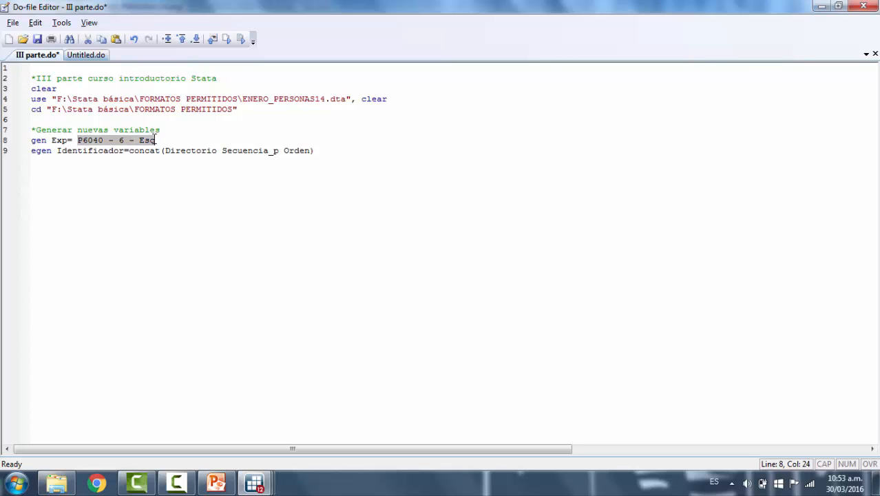
pyautogui.click(99, 142)
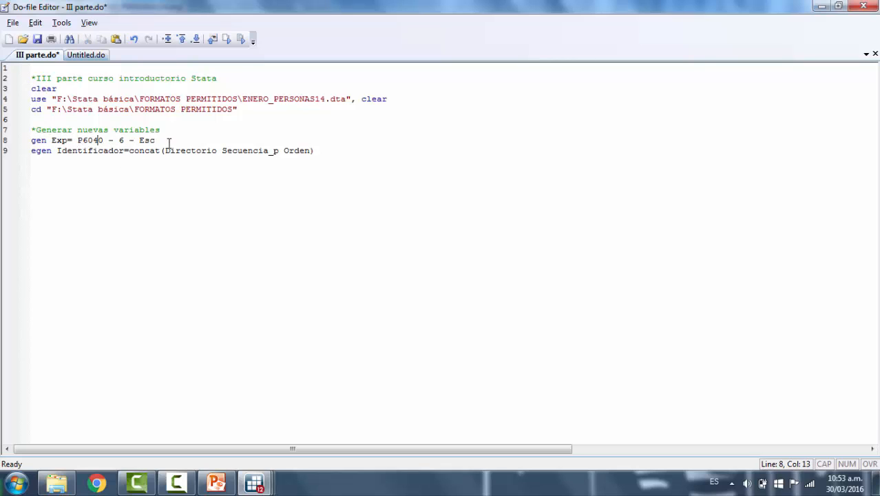
pyautogui.click(63, 141)
pyautogui.doubleClick(111, 141)
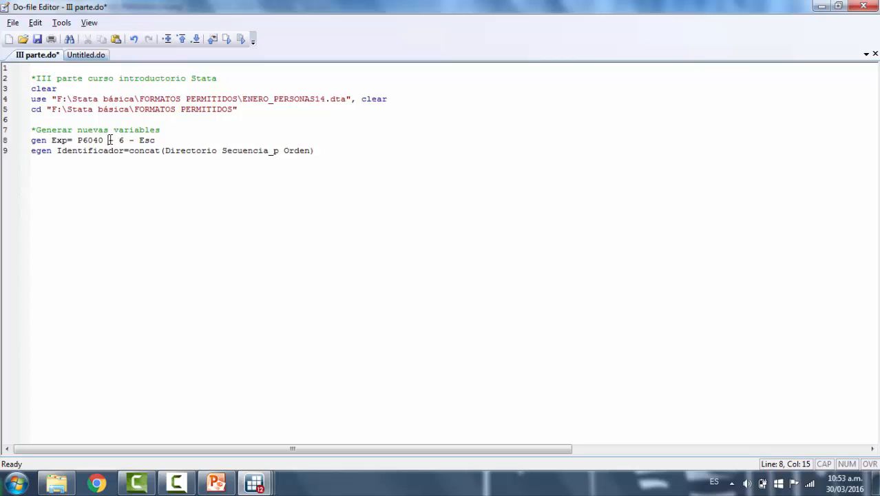
# - Compare the arithmetic formula on the gen Exp line with the concat function on the egen Identificador line
pyautogui.doubleClick(131, 141)
pyautogui.click(90, 141)
pyautogui.click(43, 155)
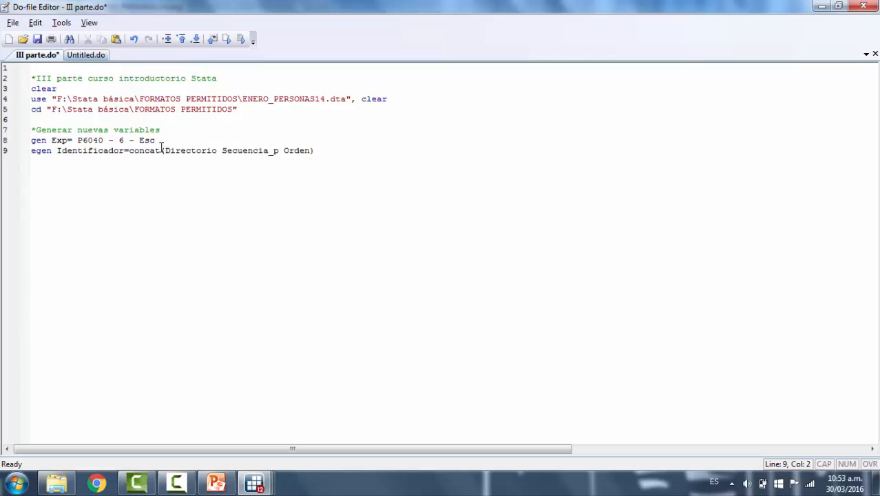
pyautogui.click(158, 150)
pyautogui.moveTo(158, 150); pyautogui.dragTo(130, 148)
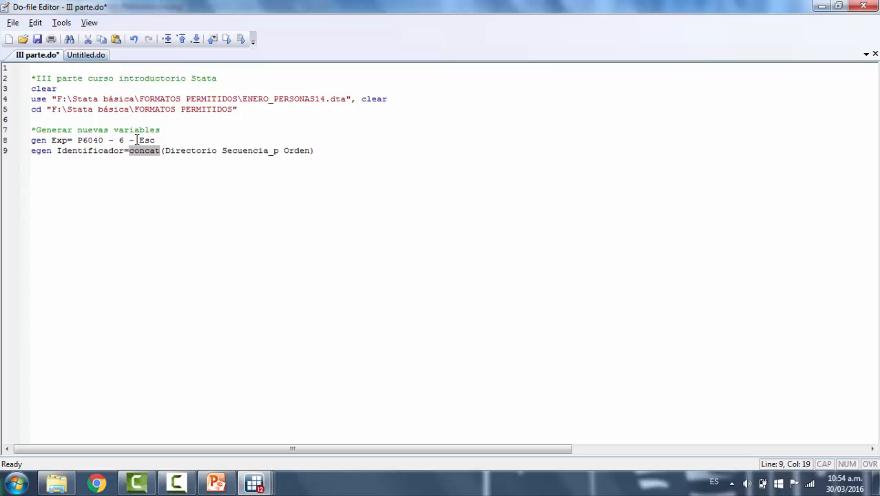
pyautogui.click(57, 150)
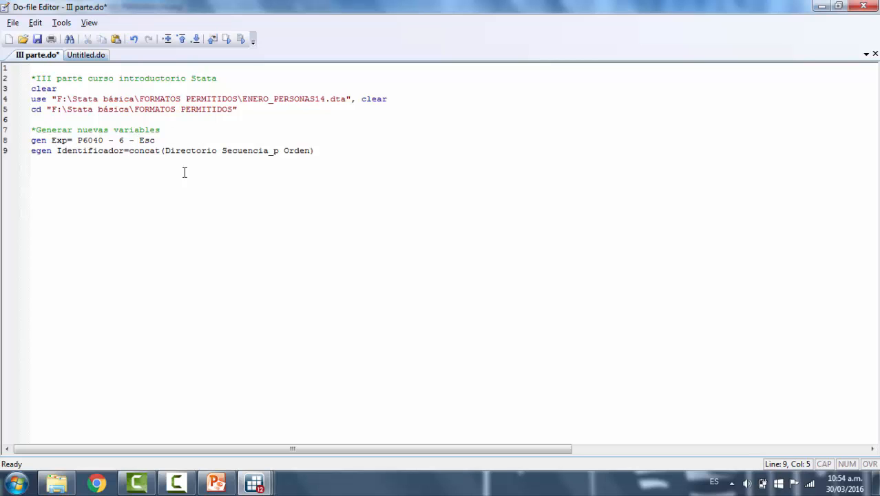
# - Add the lines gen Hombre=0 and replace Hombre=1 if P6020==1 below the egen command
pyautogui.click(333, 154)
pyautogui.press('Return')
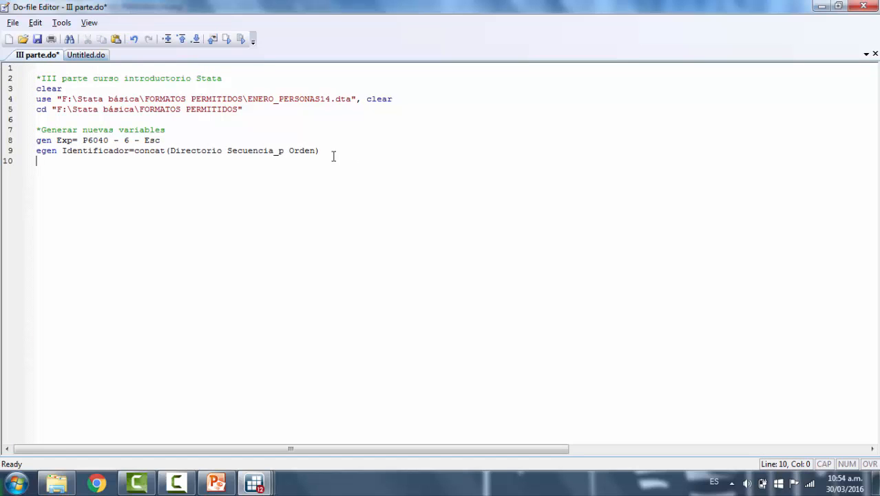
pyautogui.write('ge')
pyautogui.write('n')
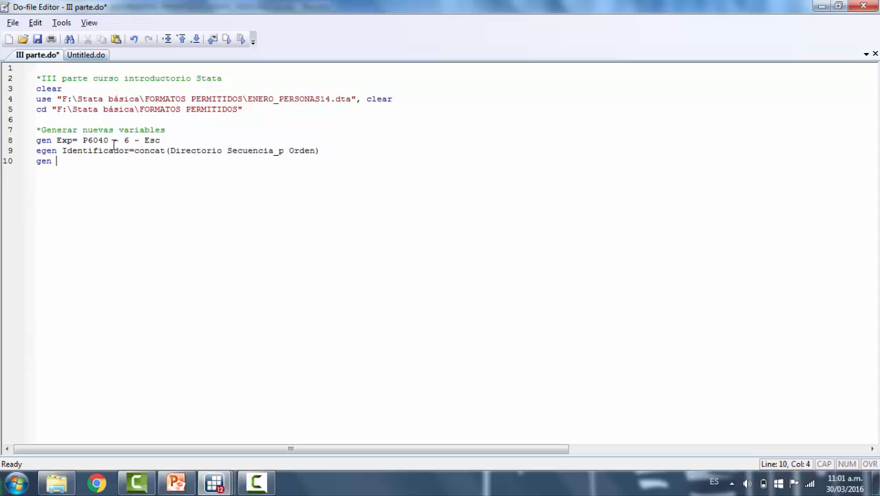
pyautogui.write('Eombre=0')
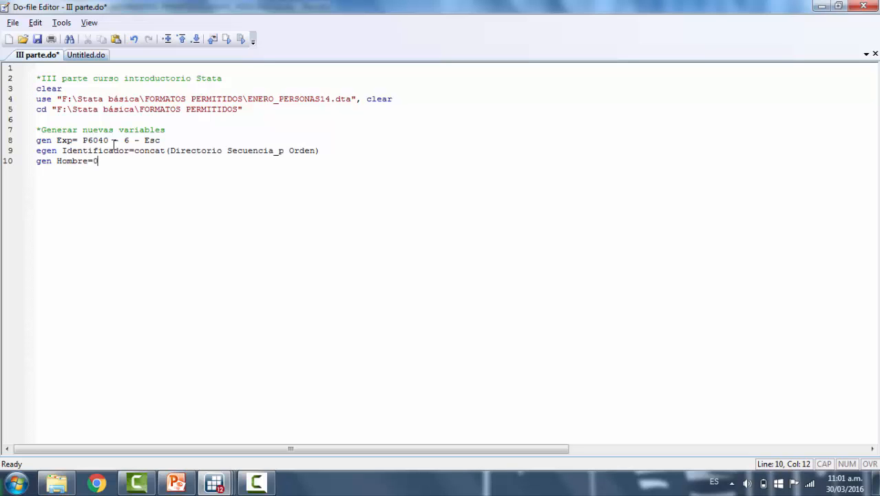
pyautogui.press('Return')
pyautogui.write('replace')
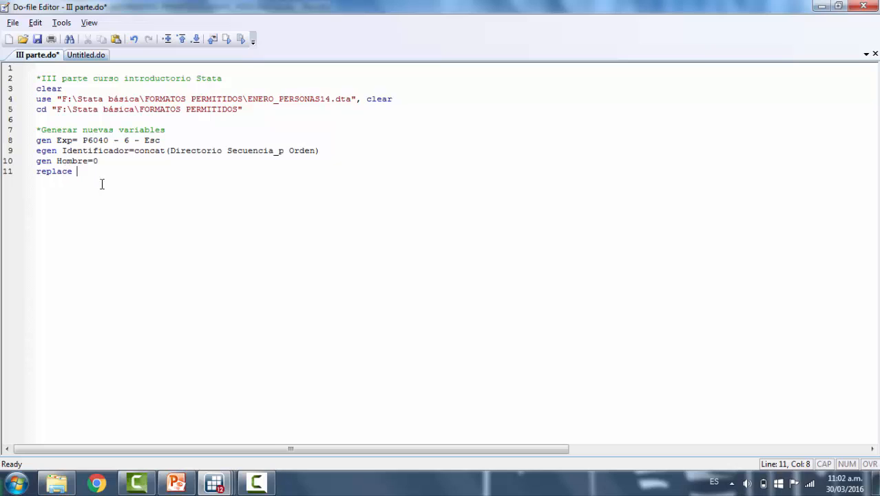
pyautogui.write('Hombre=1 if P602')
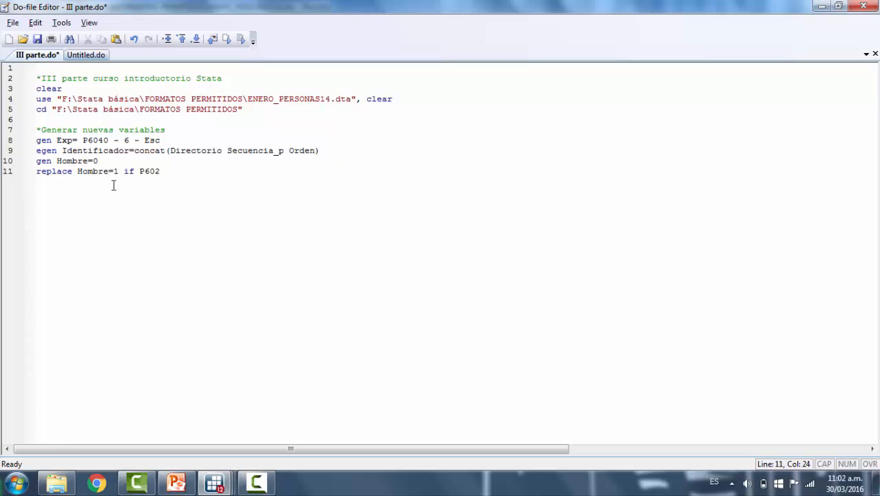
pyautogui.write('0==1')
# - Execute only the two Hombre lines of the do-file and check the new variable with tab Hombre
pyautogui.moveTo(183, 171); pyautogui.dragTo(36, 161)
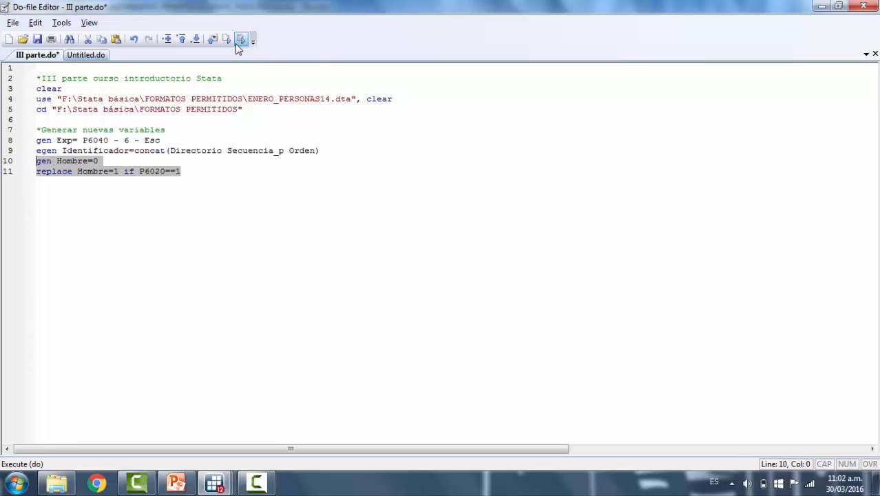
pyautogui.click(243, 41)
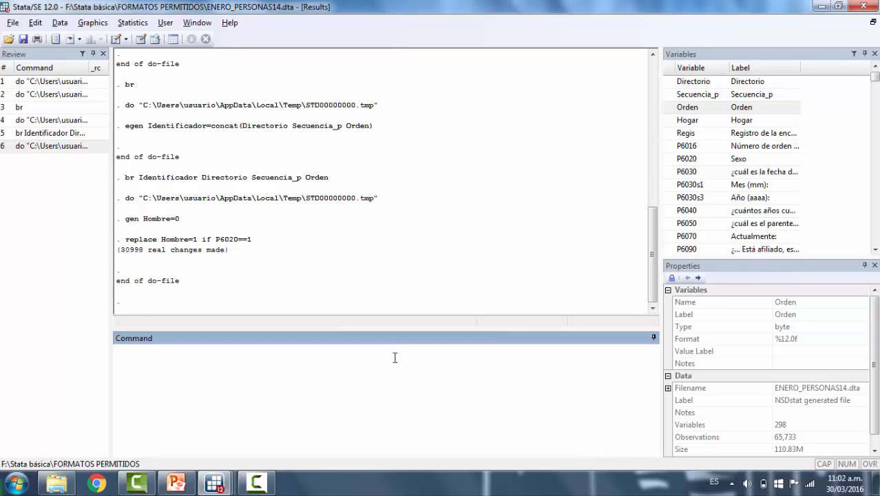
pyautogui.click(395, 357)
pyautogui.write('tab Hombre')
pyautogui.press('Return')
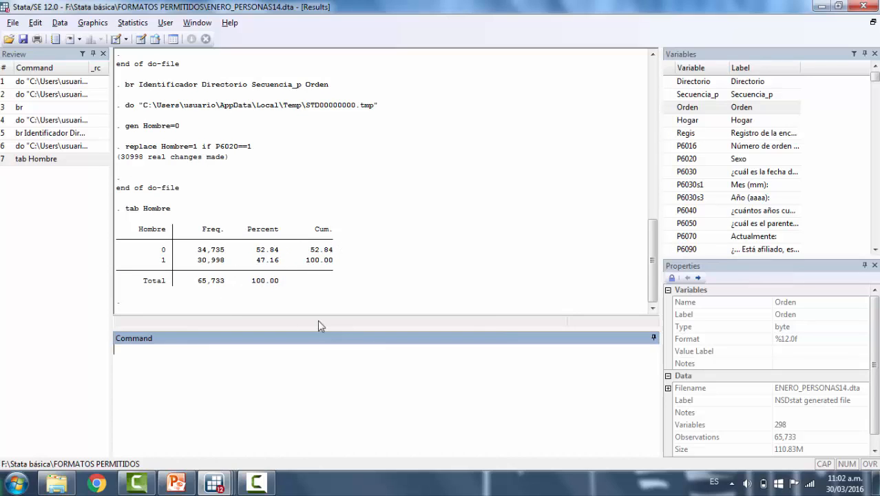
# - Return to the do-file and review the gen Hombre and replace Hombre lines, including the if condition
pyautogui.hotkey('alt', 'Tab')
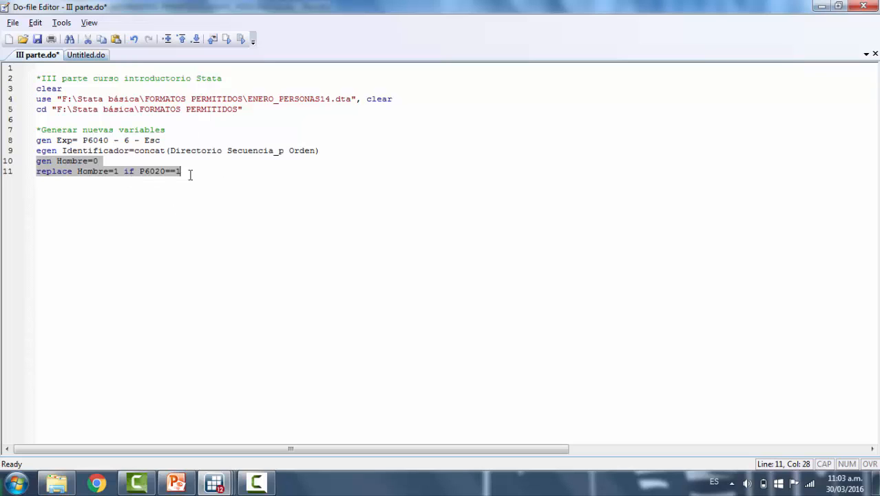
pyautogui.click(47, 161)
pyautogui.moveTo(55, 161); pyautogui.dragTo(73, 172)
pyautogui.click(102, 161)
pyautogui.click(62, 172)
pyautogui.click(98, 171)
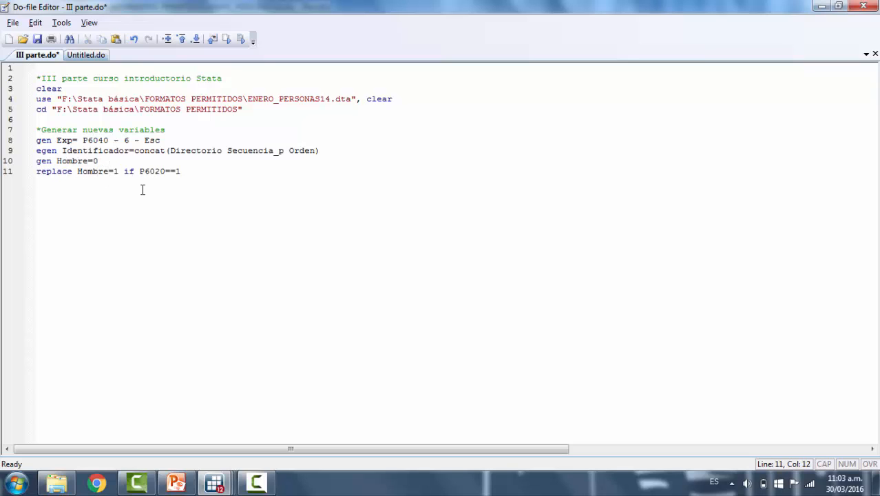
pyautogui.click(185, 172)
pyautogui.moveTo(124, 172); pyautogui.dragTo(183, 173)
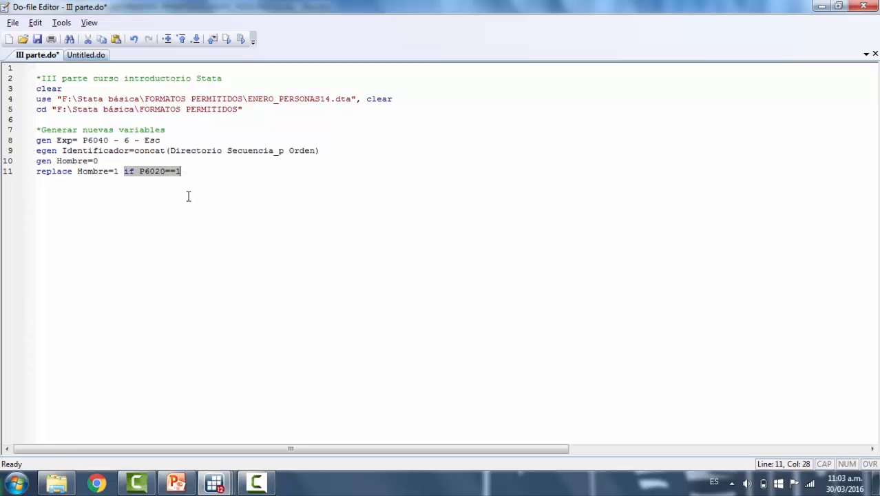
# - Add the comment *Estadísticas descriptivas after a blank line, followed by the command sum P6500
pyautogui.click(316, 172)
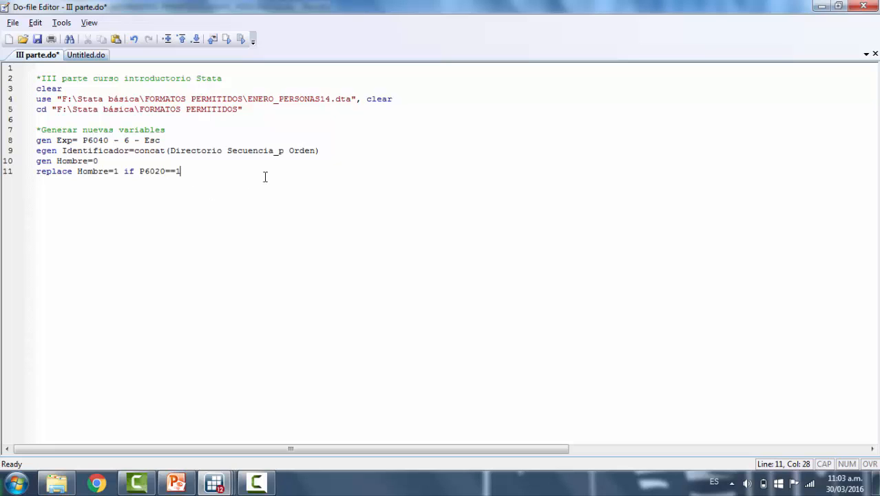
pyautogui.press('Return')
pyautogui.press('Return')
pyautogui.write('*')
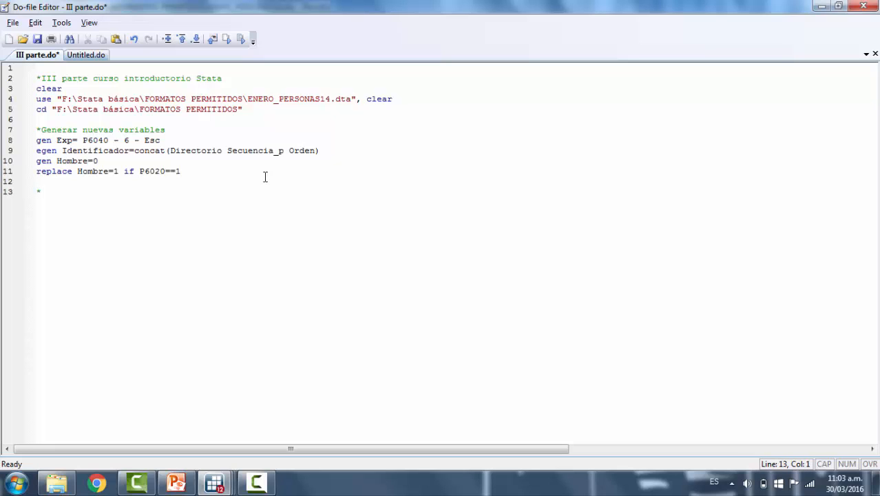
pyautogui.write('Estadisticas descriptivas')
pyautogui.press('Return')
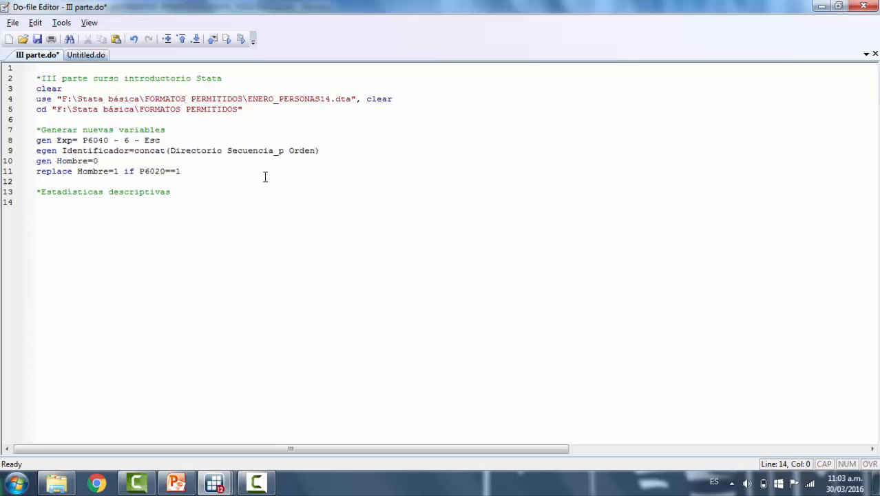
pyautogui.write('sum')
pyautogui.write('P6500')
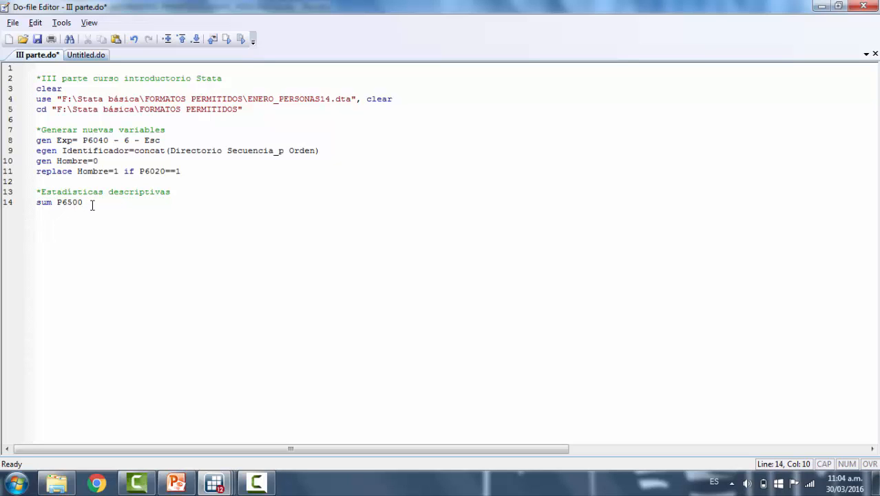
# - Execute only the sum P6500 line and examine the observations, mean and other statistics in its results
pyautogui.moveTo(88, 202); pyautogui.dragTo(36, 202)
pyautogui.click(241, 40)
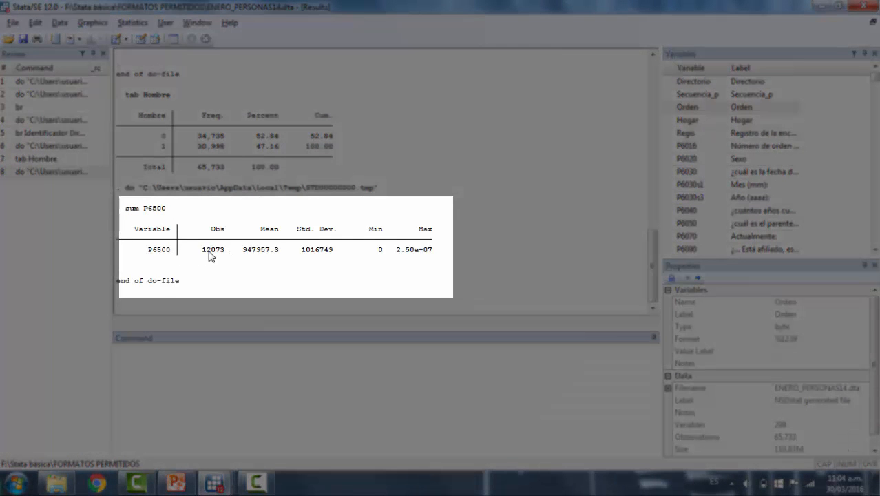
pyautogui.moveTo(220, 227); pyautogui.dragTo(247, 269)
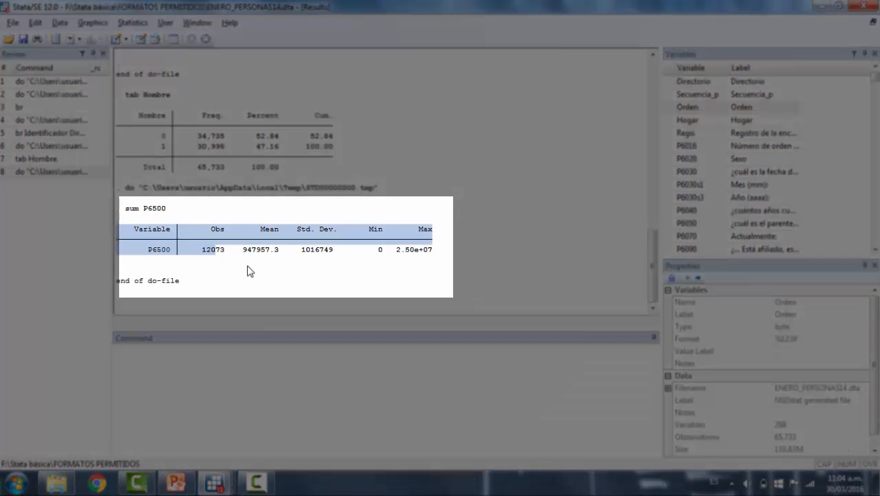
pyautogui.click(262, 263)
pyautogui.moveTo(272, 228); pyautogui.dragTo(309, 255)
pyautogui.click(386, 235)
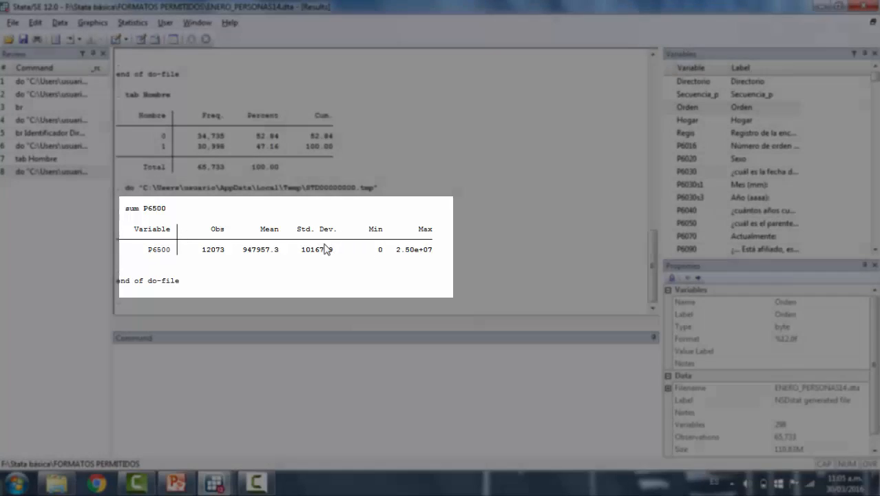
# - Restrict the sum P6500 command in the do-file with if P6020==2 and execute that line
pyautogui.hotkey('alt', 'Tab')
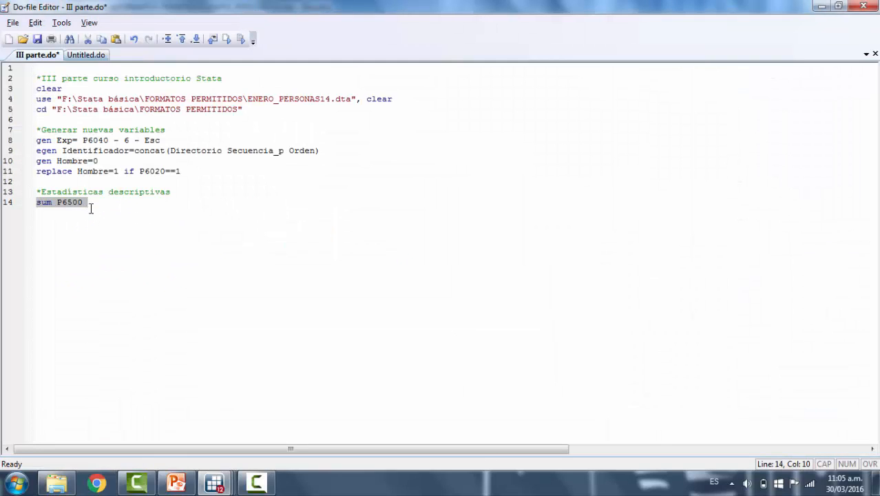
pyautogui.click(91, 209)
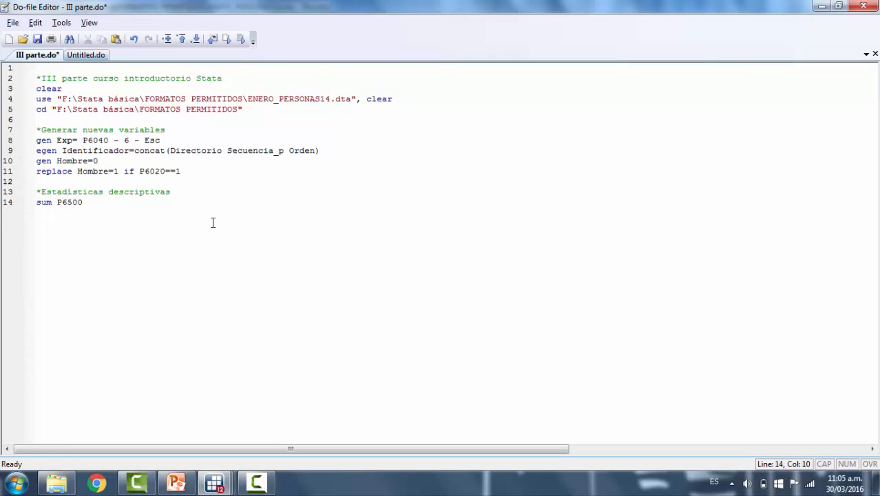
pyautogui.write('if P6020==2')
pyautogui.moveTo(102, 203); pyautogui.dragTo(36, 204)
pyautogui.click(118, 207)
pyautogui.click(245, 40)
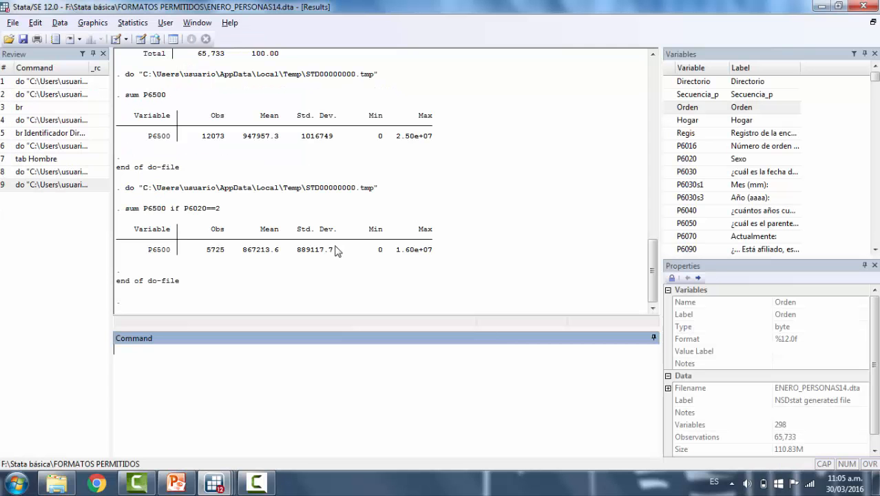
# - Examine the conditional P6500 summary, and return to the do-file to review the sum command and its if condition
pyautogui.moveTo(334, 254); pyautogui.dragTo(295, 256)
pyautogui.click(284, 254)
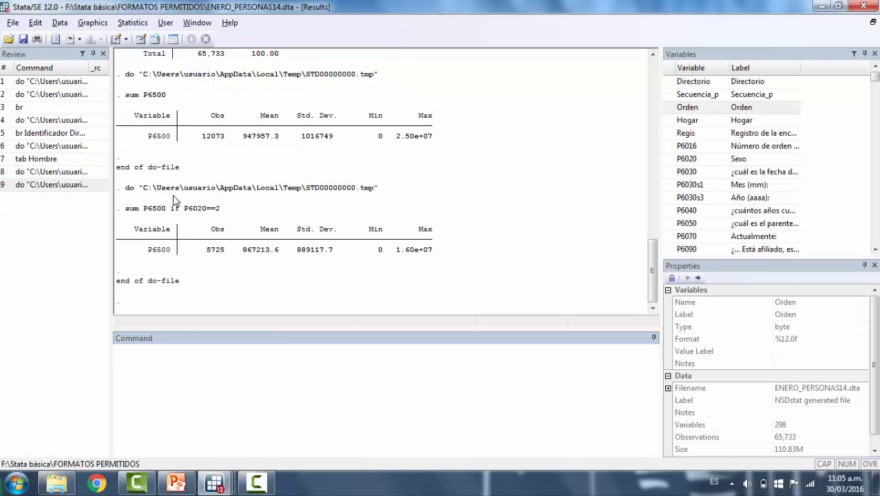
pyautogui.hotkey('alt', 'Tab')
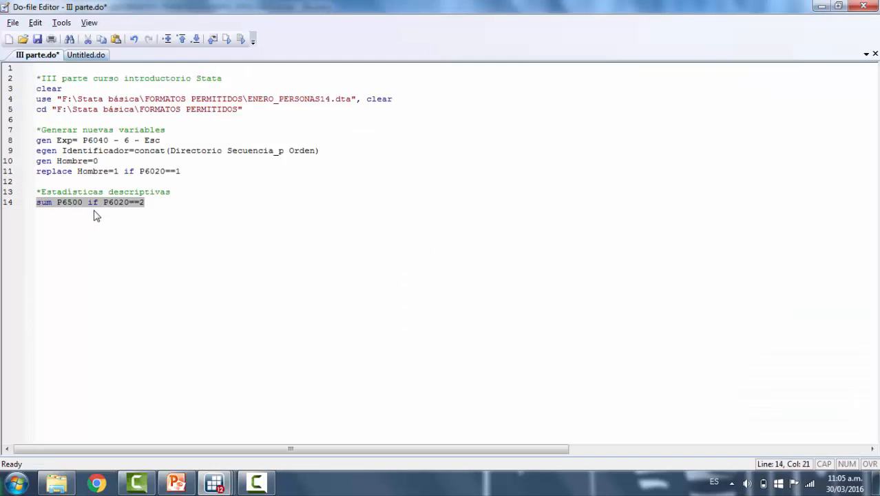
pyautogui.click(50, 213)
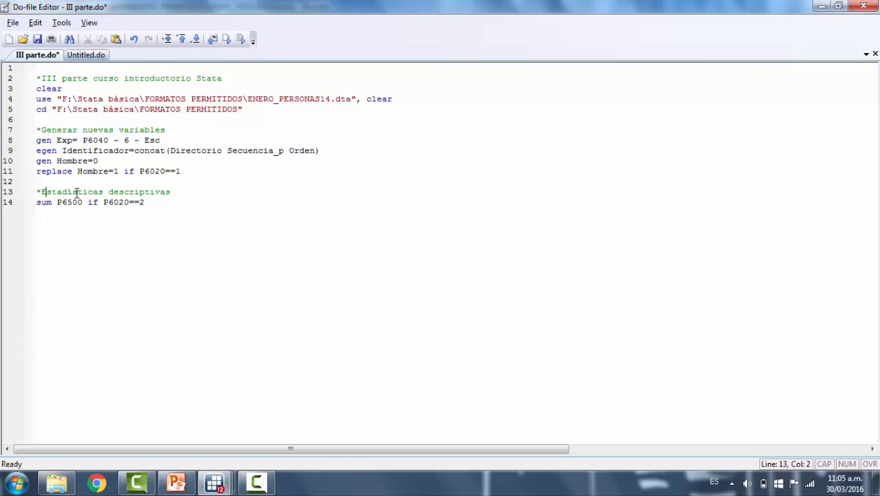
pyautogui.moveTo(76, 192); pyautogui.dragTo(72, 202)
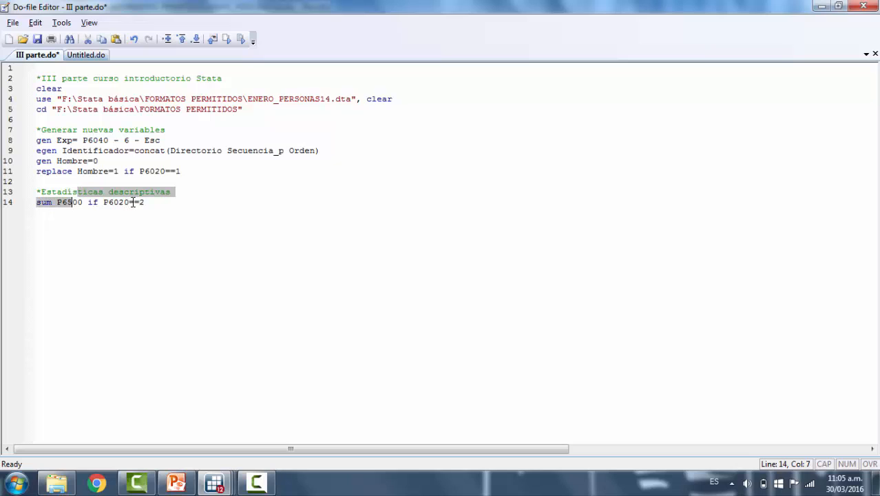
pyautogui.click(84, 202)
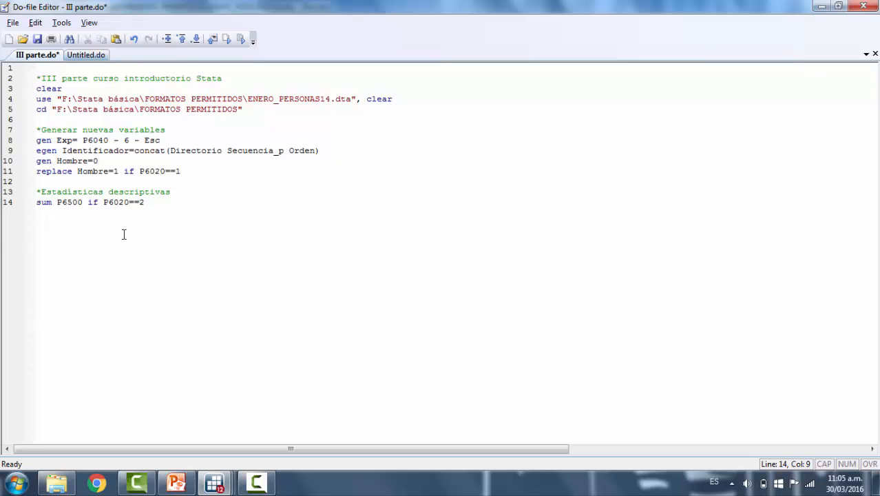
# - Add the command tabulate P6020 after a blank line below the sum command
pyautogui.click(183, 209)
pyautogui.press('Return')
pyautogui.press('Return')
pyautogui.write('tabulate')
pyautogui.write('P6020')
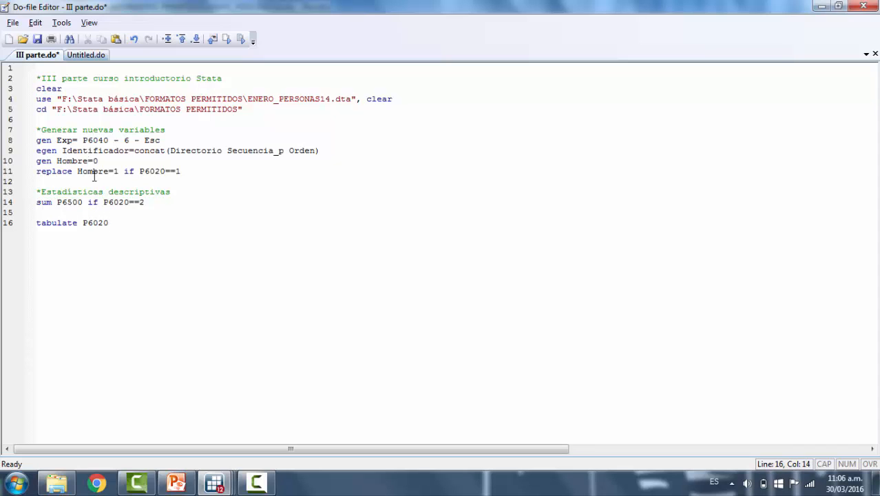
# - Duplicate the tabulate P6020 line directly below and append P6090 as the second variable
pyautogui.tripleClick(112, 222)
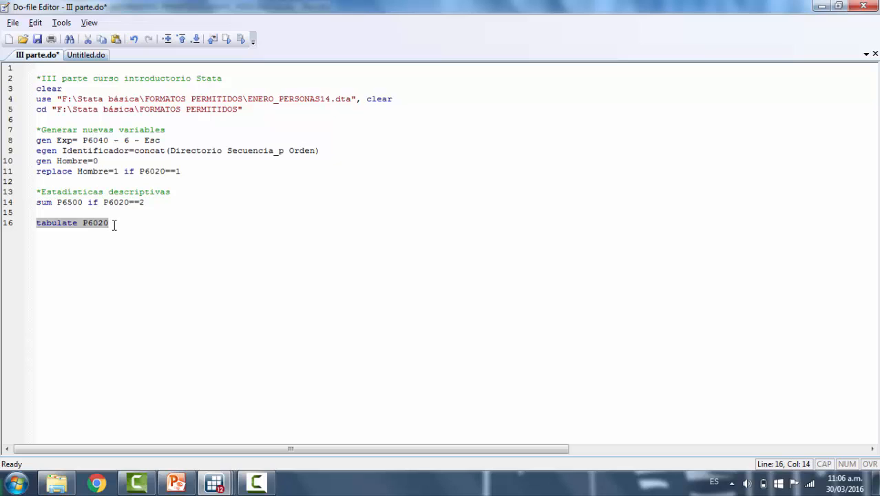
pyautogui.click(114, 225)
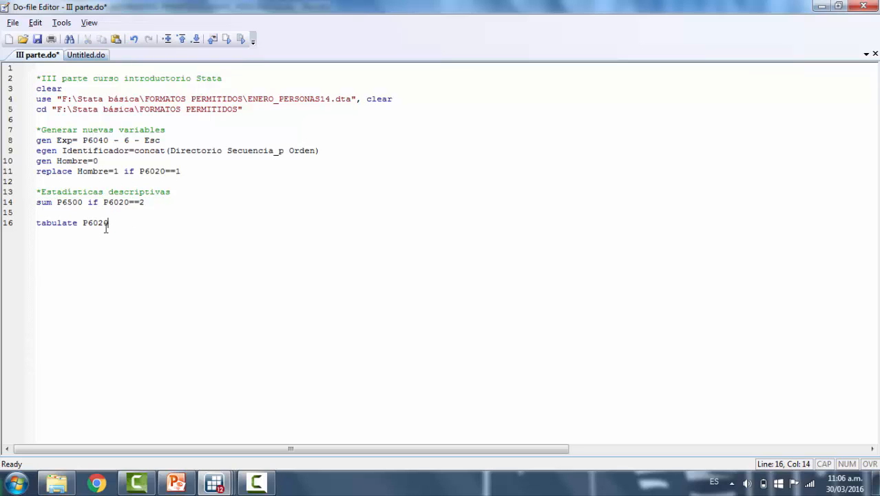
pyautogui.hotkey('shift', 'Home')
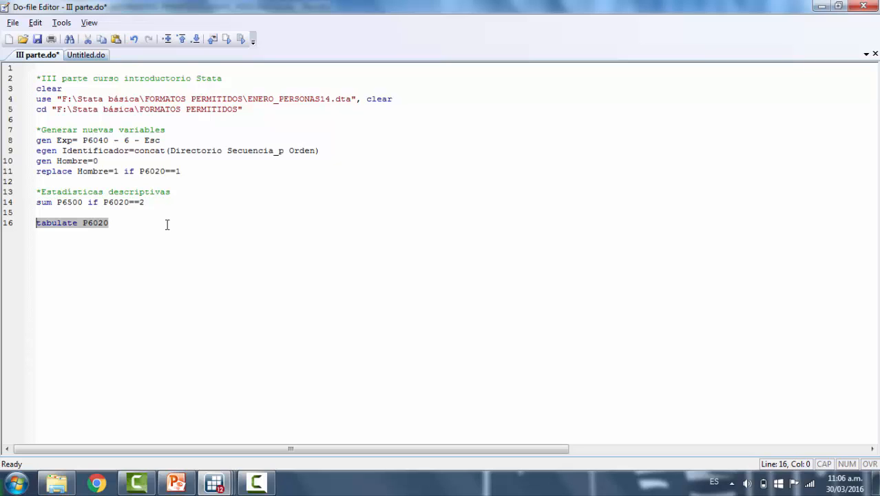
pyautogui.hotkey('ctrl', 'c')
pyautogui.press('End')
pyautogui.press('Return')
pyautogui.hotkey('ctrl', 'v')
pyautogui.write('F6')
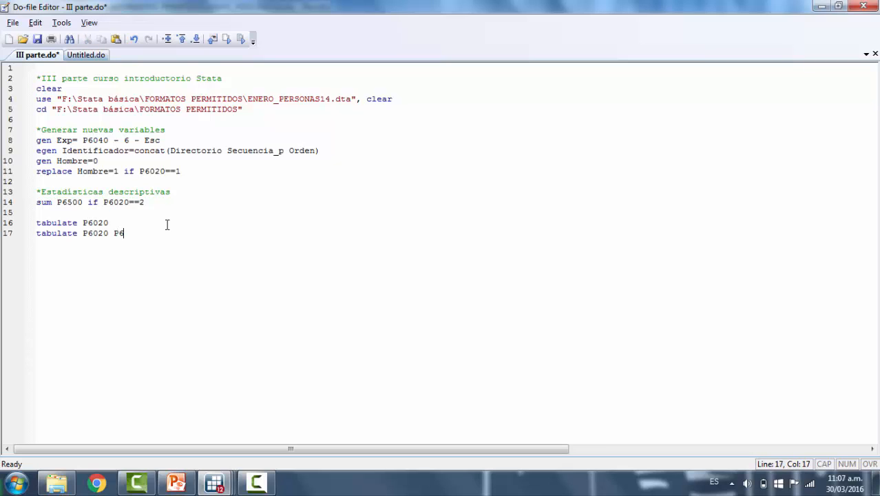
pyautogui.write('090')
# - Execute the tabulate P6020 P6090 line and compare its totals by sex with the preceding P6020 frequency table
pyautogui.moveTo(140, 233); pyautogui.dragTo(114, 234)
pyautogui.click(150, 235)
pyautogui.click(24, 237)
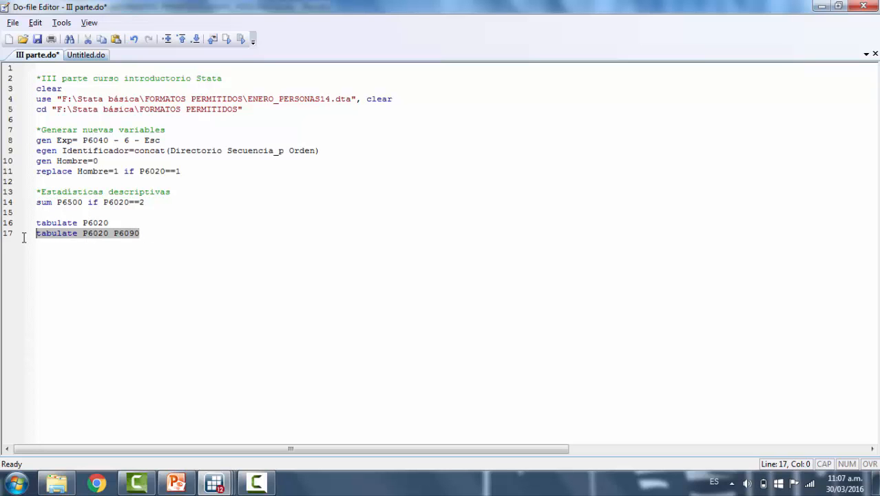
pyautogui.hotkey('ctrl', 'd')
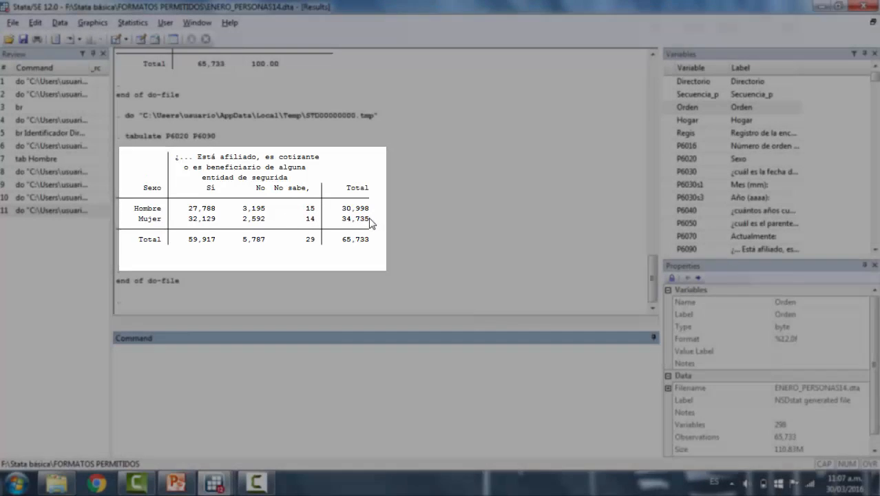
pyautogui.scroll(3, 247, 234)
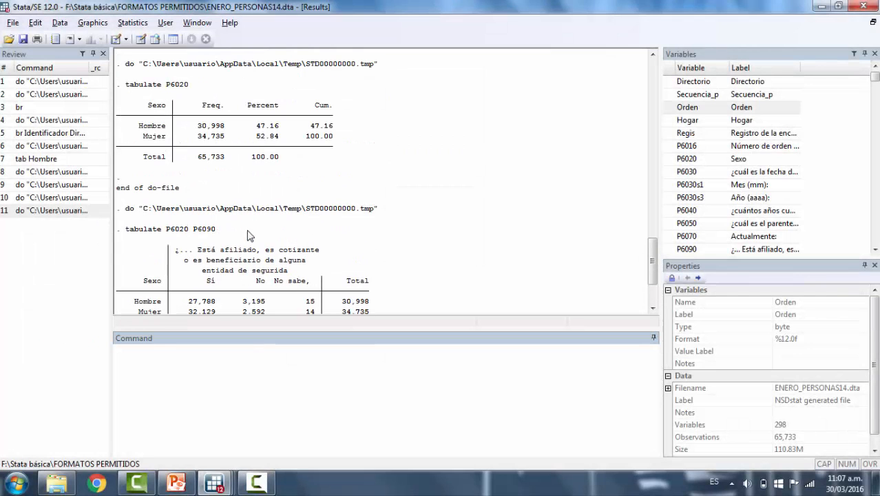
pyautogui.moveTo(194, 132); pyautogui.dragTo(227, 135)
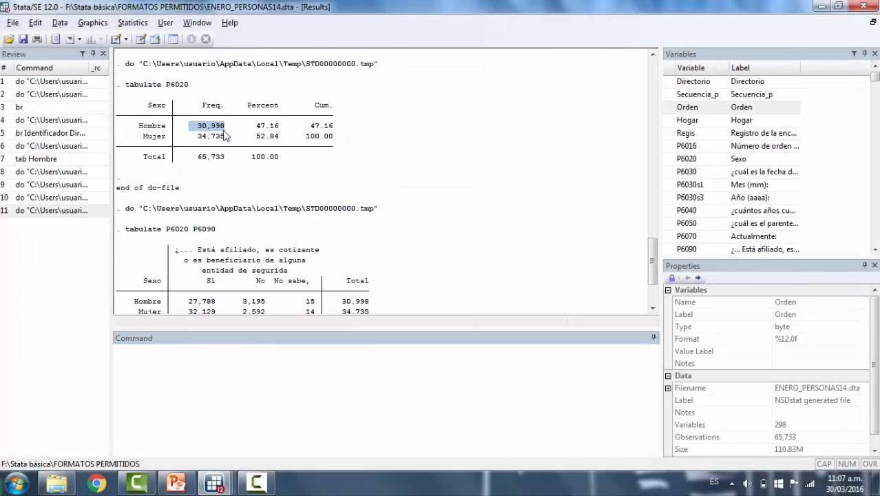
pyautogui.scroll(-2, 215, 177)
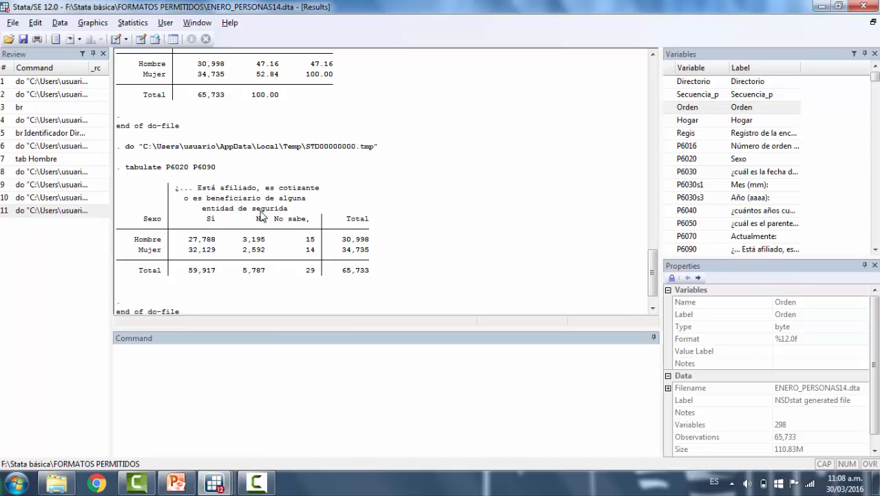
# - Add the option r to the tabulate P6020 P6090 line and execute it, examining the row percentages for Hombre
pyautogui.hotkey('alt', 'Tab')
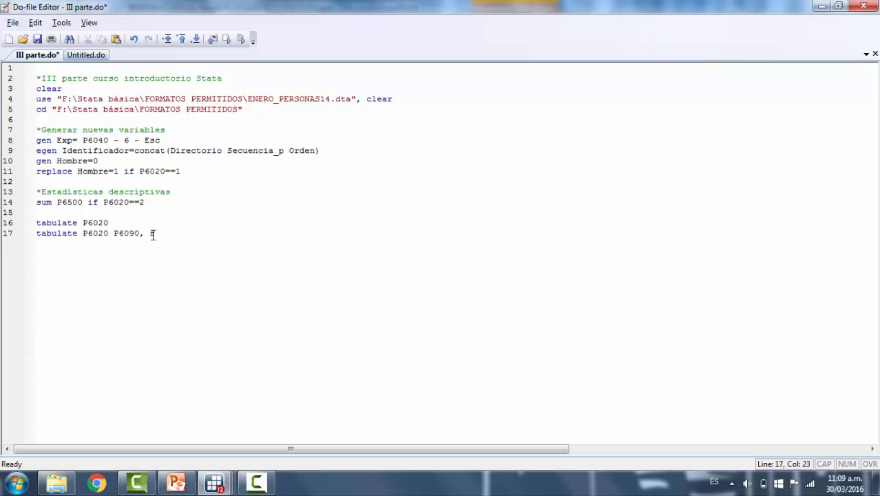
pyautogui.moveTo(155, 235); pyautogui.dragTo(36, 236)
pyautogui.click(161, 231)
pyautogui.moveTo(164, 235); pyautogui.dragTo(36, 234)
pyautogui.click(241, 39)
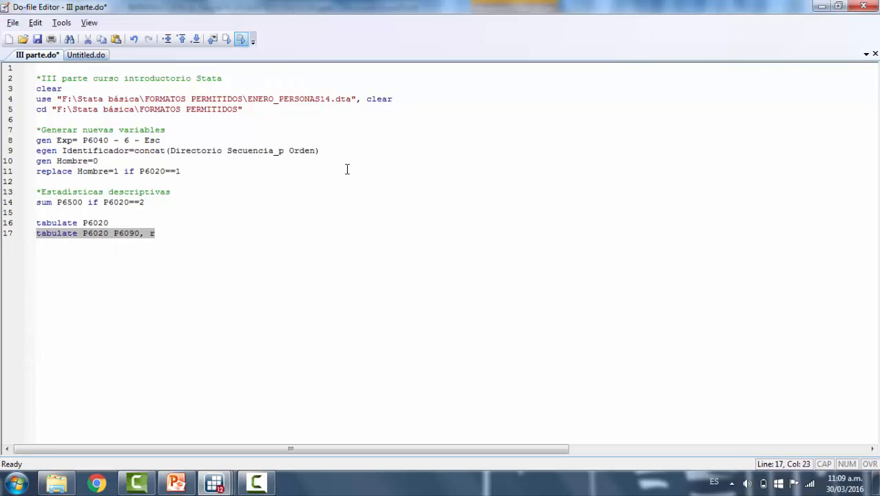
pyautogui.click(230, 189)
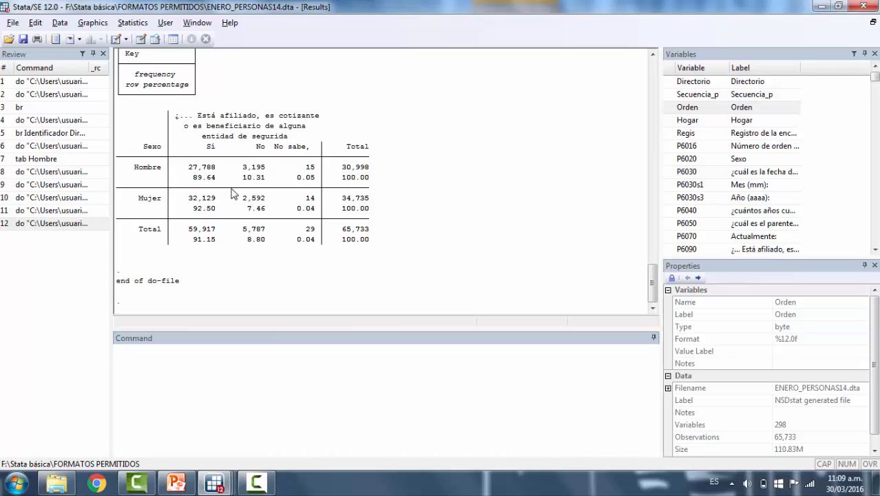
pyautogui.scroll(3, 245, 208)
pyautogui.scroll(-3, 231, 275)
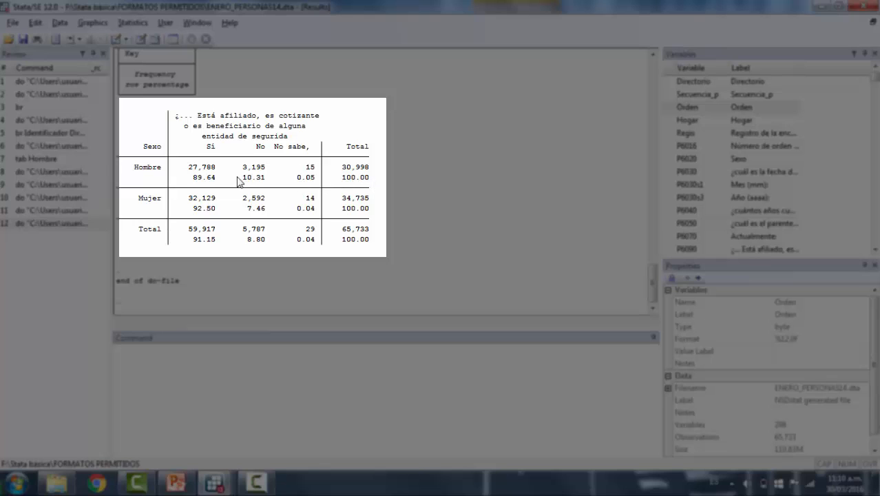
pyautogui.moveTo(246, 178); pyautogui.dragTo(481, 181)
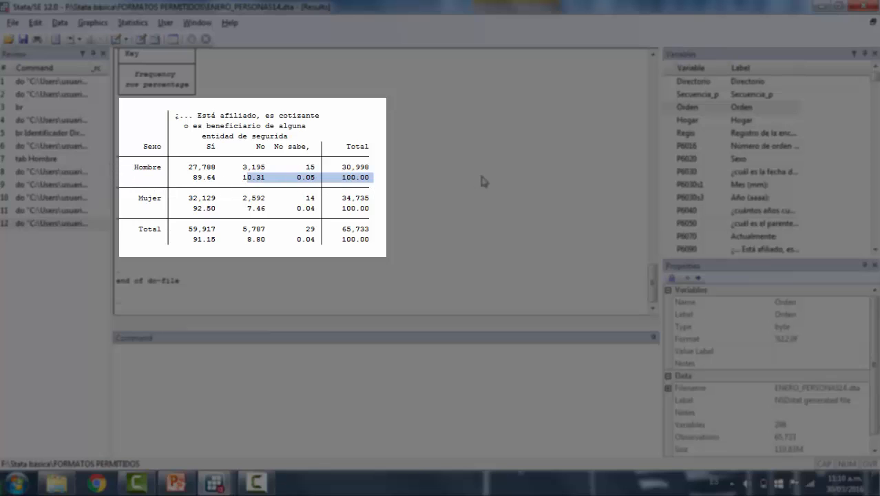
pyautogui.moveTo(182, 177); pyautogui.dragTo(405, 177)
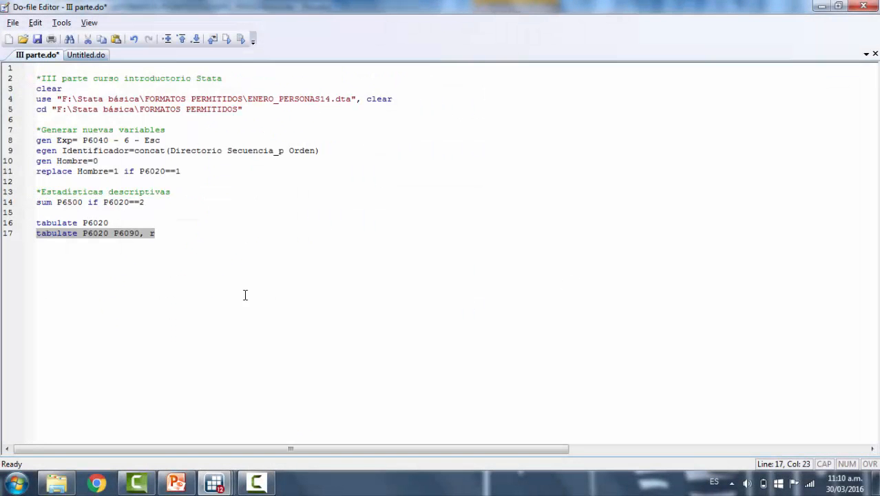
# - Add the line tab P6020 P6090, co below the row-percentage tabulation and execute it
pyautogui.click(161, 238)
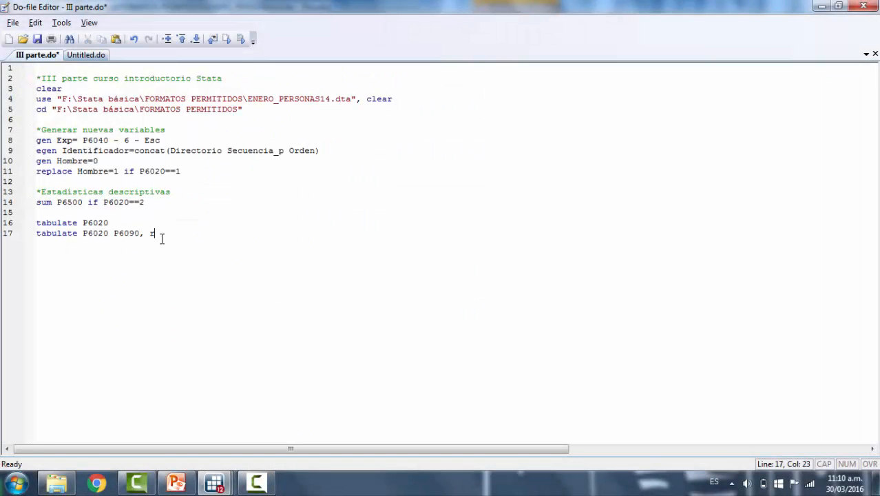
pyautogui.press('Return')
pyautogui.write('ta')
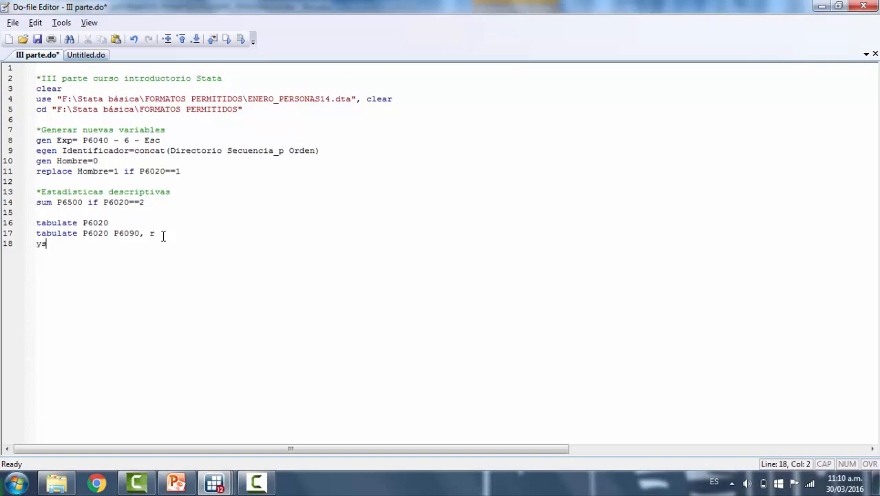
pyautogui.press('BackSpace')
pyautogui.press('BackSpace')
pyautogui.write('tab')
pyautogui.moveTo(156, 232); pyautogui.dragTo(82, 233)
pyautogui.click(104, 249)
pyautogui.hotkey('ctrl', 'v')
pyautogui.hotkey('shift', 'Home')
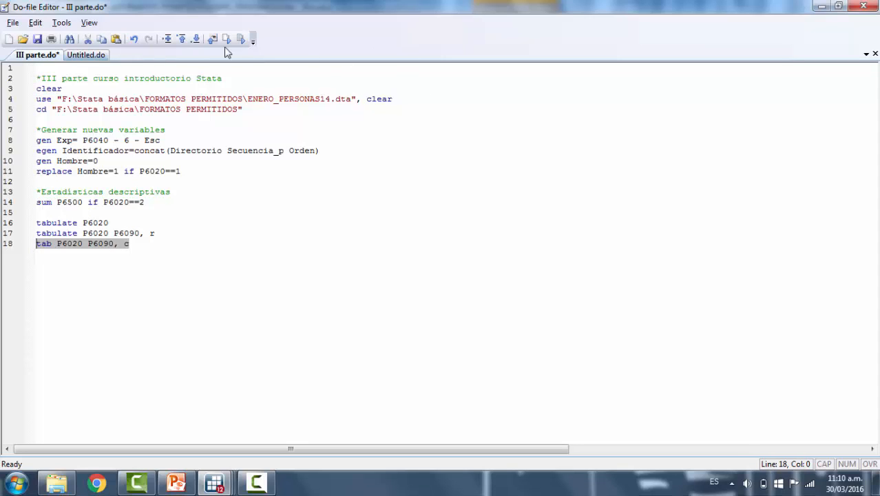
pyautogui.hotkey('ctrl', 'd')
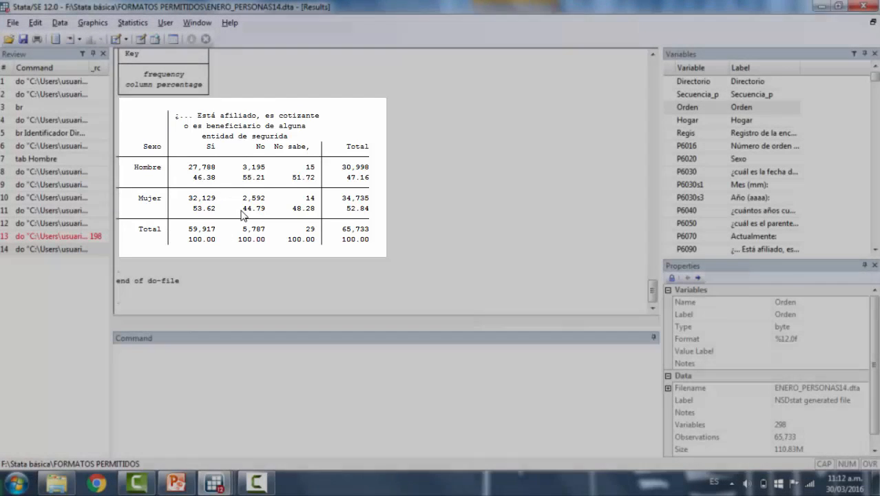
# - Compare the row-percentage and column-percentage tables of P6020 by P6090 in the results
pyautogui.scroll(3, 212, 200)
pyautogui.scroll(4, 212, 200)
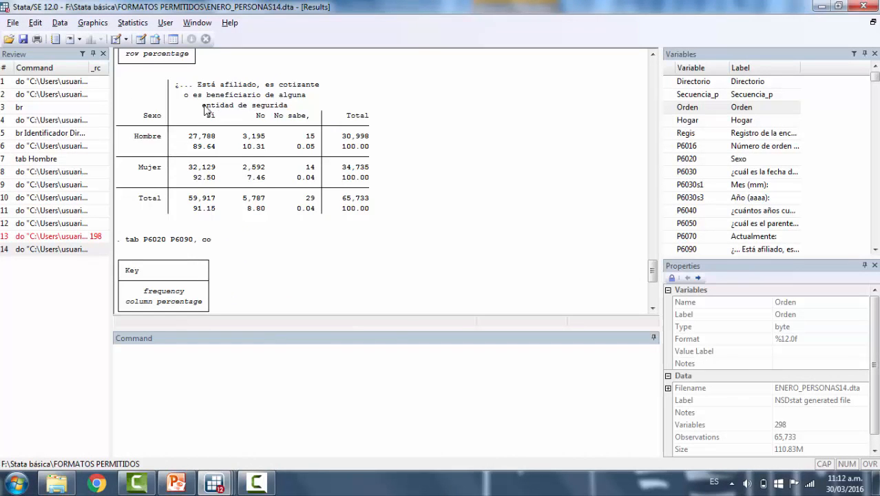
pyautogui.scroll(-1, 167, 150)
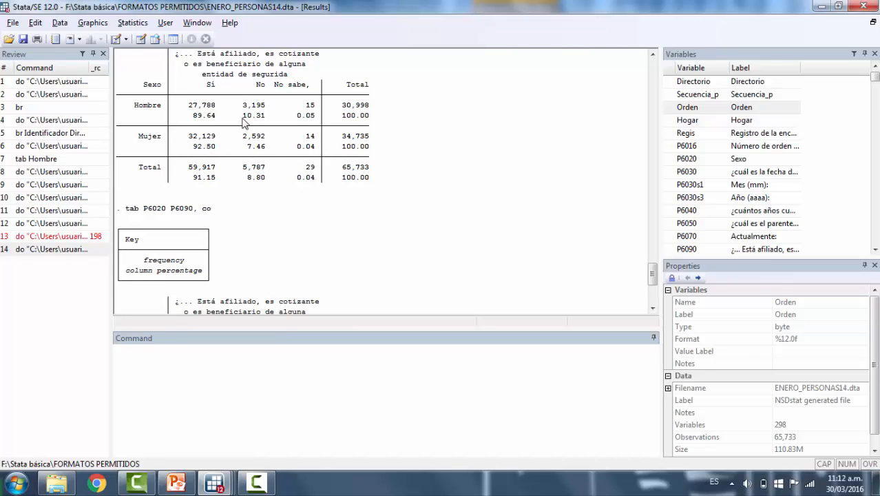
pyautogui.scroll(-6, 233, 113)
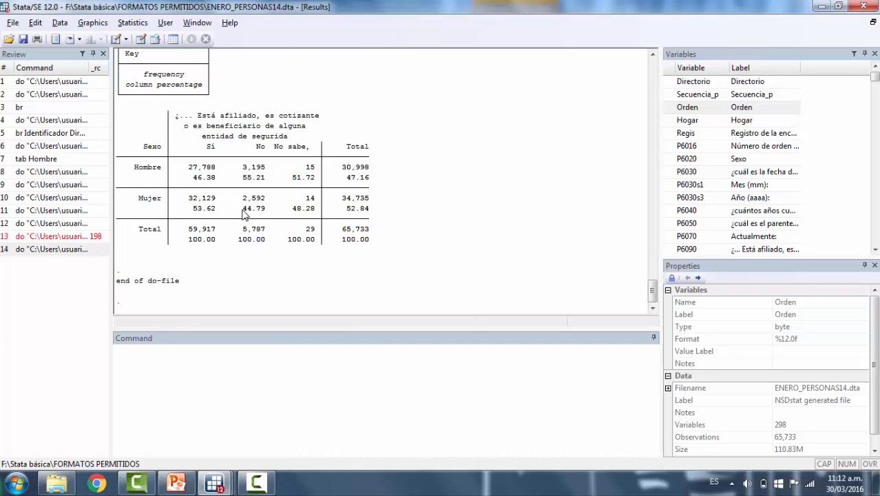
pyautogui.scroll(8, 260, 186)
pyautogui.scroll(2, 264, 153)
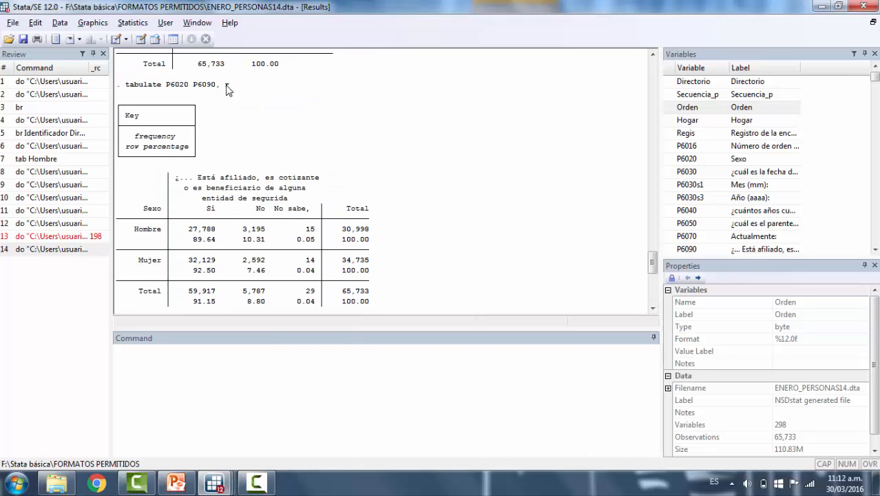
pyautogui.scroll(-10, 231, 89)
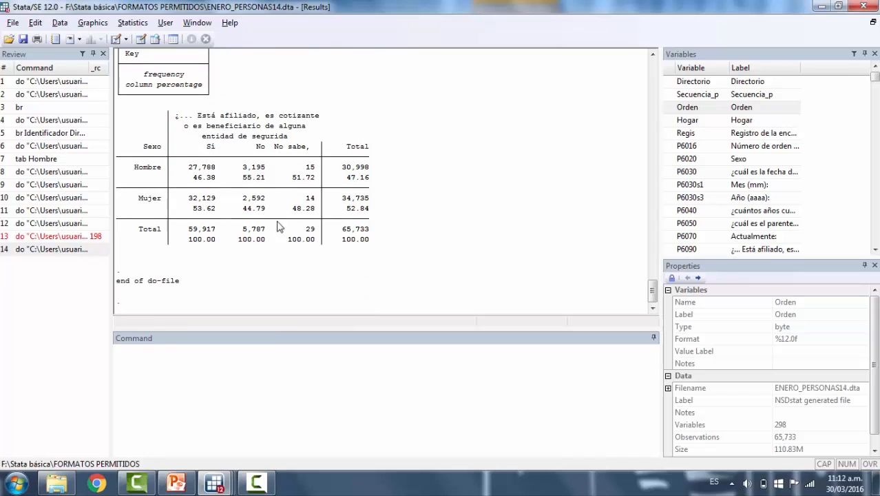
# - Write the command tabstat P6500 if Clase=="1" in the do-file, one blank line below the tab command
pyautogui.hotkey('alt', 'Tab')
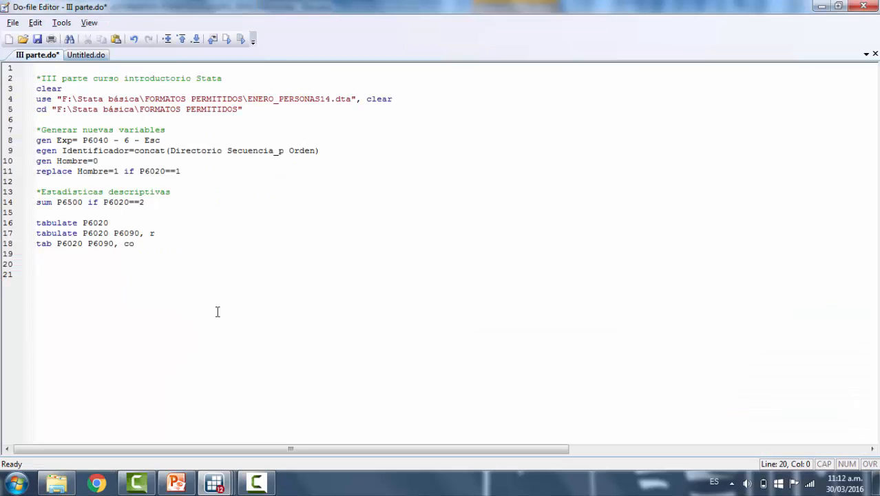
pyautogui.write('tabstat')
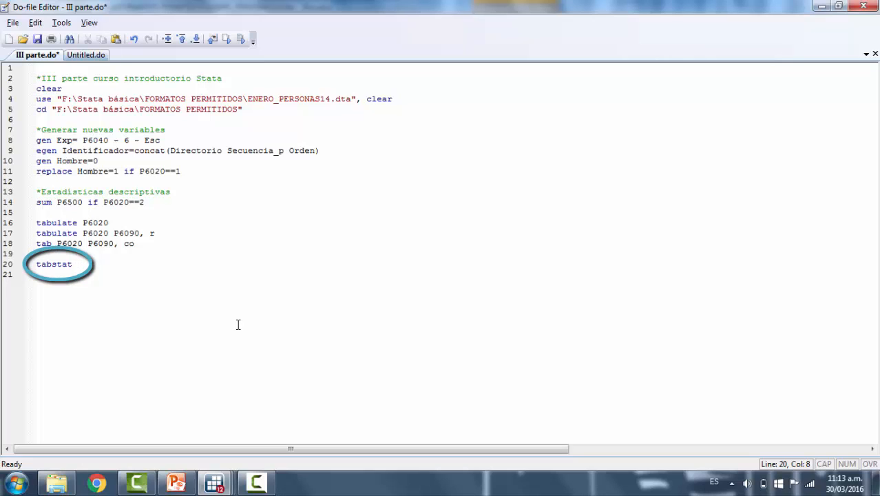
pyautogui.press('Left')
pyautogui.press('Left')
pyautogui.press('Left')
pyautogui.press('Left')
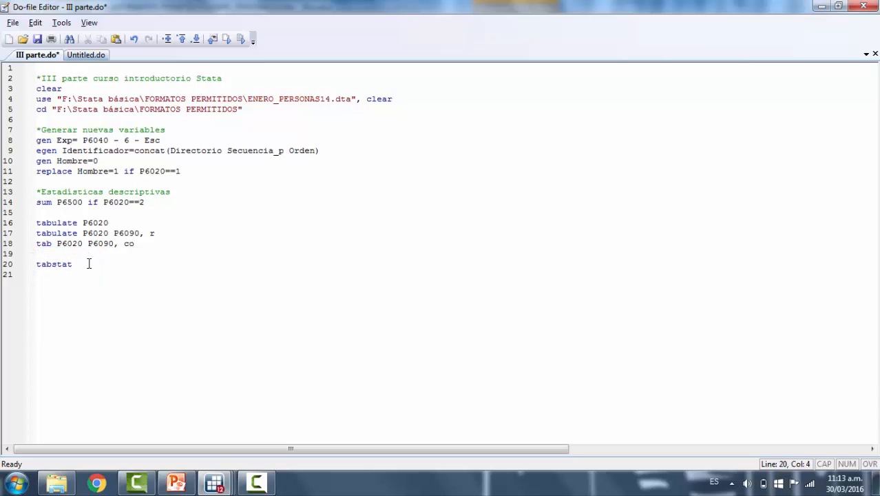
pyautogui.click(89, 264)
pyautogui.write('P6500 if Clas')
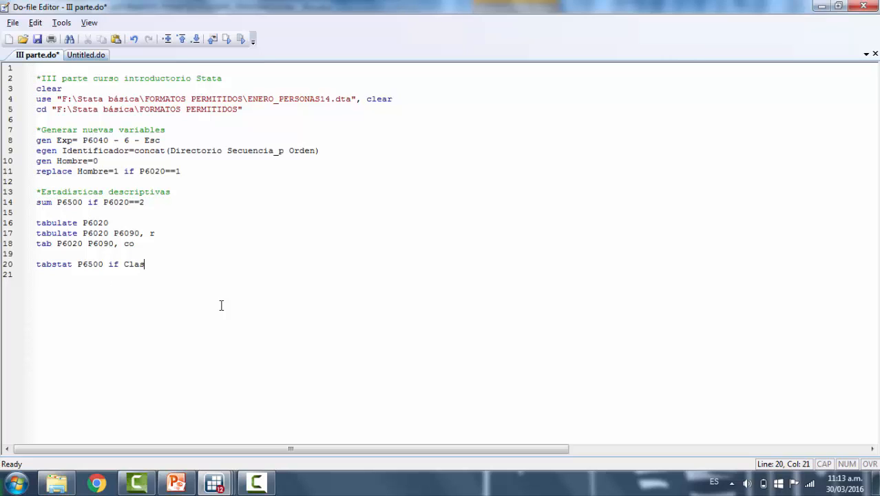
pyautogui.write('e=="1')
# - Append the options , by (P6020) sta (mean) to the tabstat command after its if condition
pyautogui.moveTo(177, 264); pyautogui.dragTo(109, 264)
pyautogui.click(218, 267)
pyautogui.write(',')
pyautogui.write('by (P6020) sta')
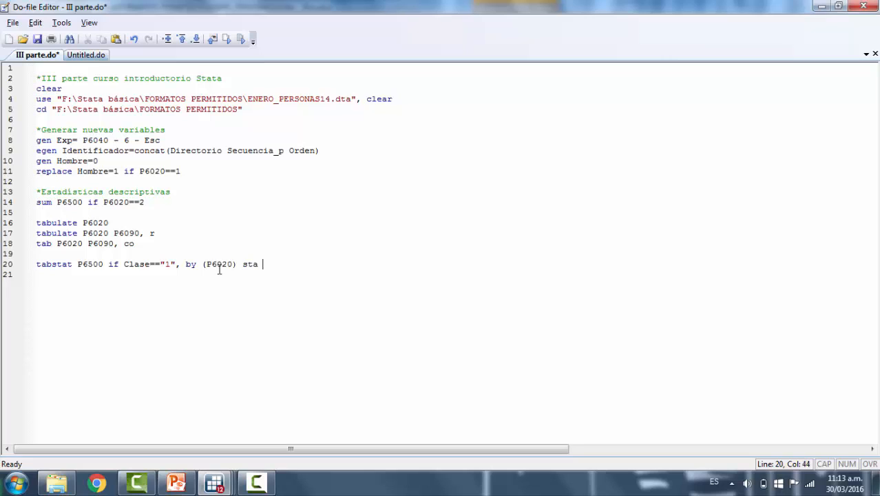
pyautogui.write(' (mean)')
# - Review the tabstat command's variable, its Clase condition and the by (P6020) grouping
pyautogui.moveTo(57, 255); pyautogui.dragTo(91, 271)
pyautogui.click(58, 266)
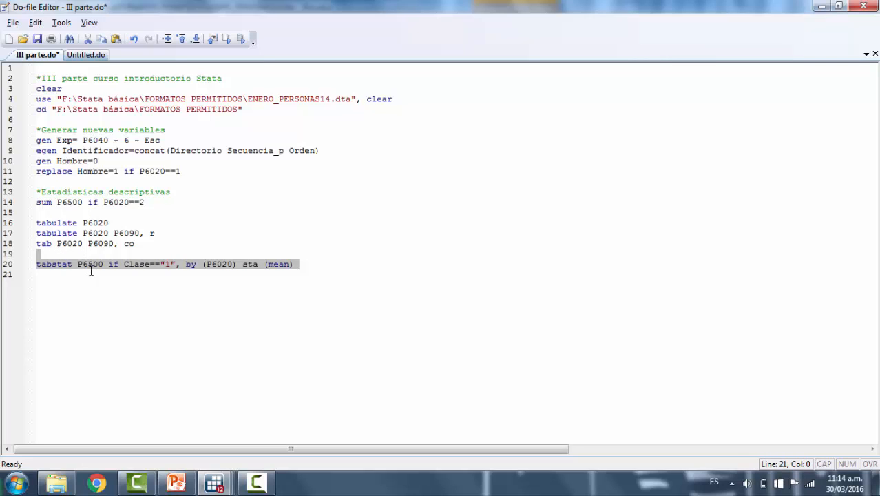
pyautogui.click(90, 268)
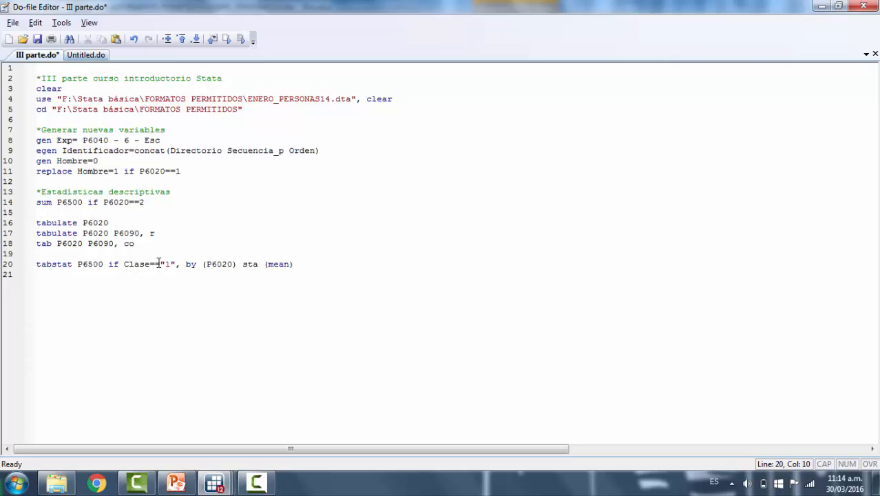
pyautogui.moveTo(109, 266); pyautogui.dragTo(176, 264)
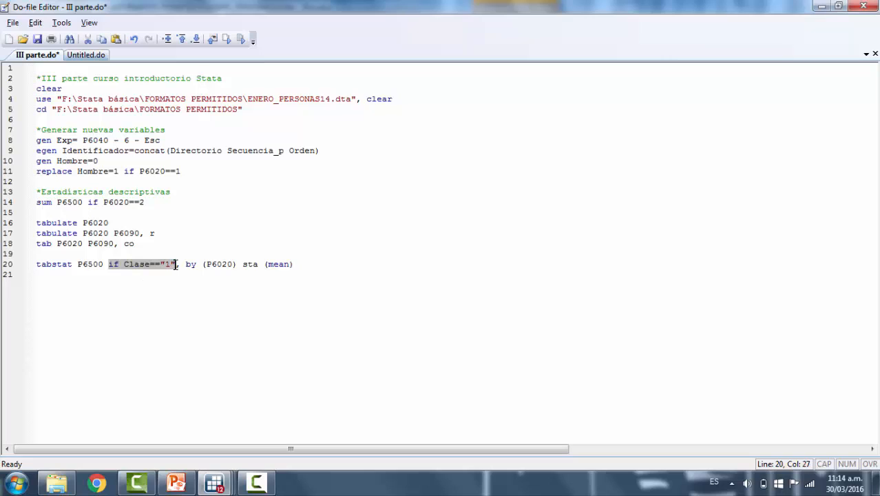
pyautogui.click(158, 266)
pyautogui.click(171, 265)
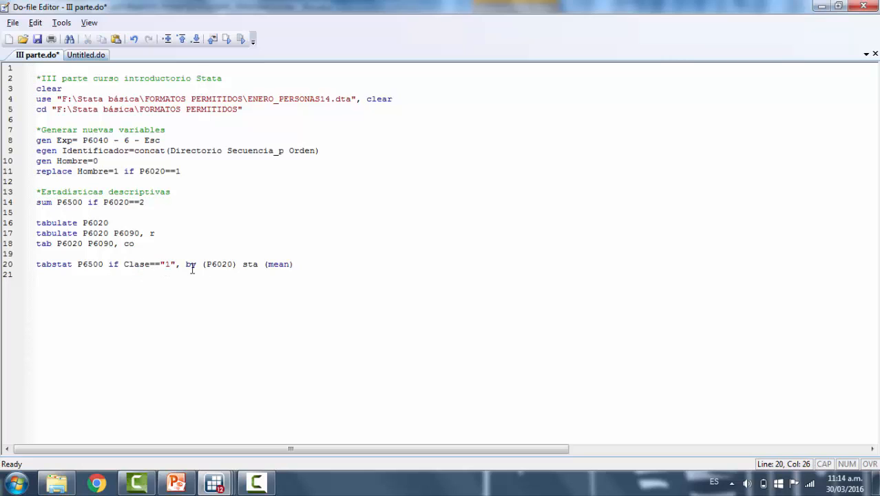
pyautogui.moveTo(237, 266); pyautogui.dragTo(203, 267)
# - Save the do-file, execute the tabstat line and bring up the mean of P6500 by sex in the results
pyautogui.tripleClick(273, 266)
pyautogui.click(240, 38)
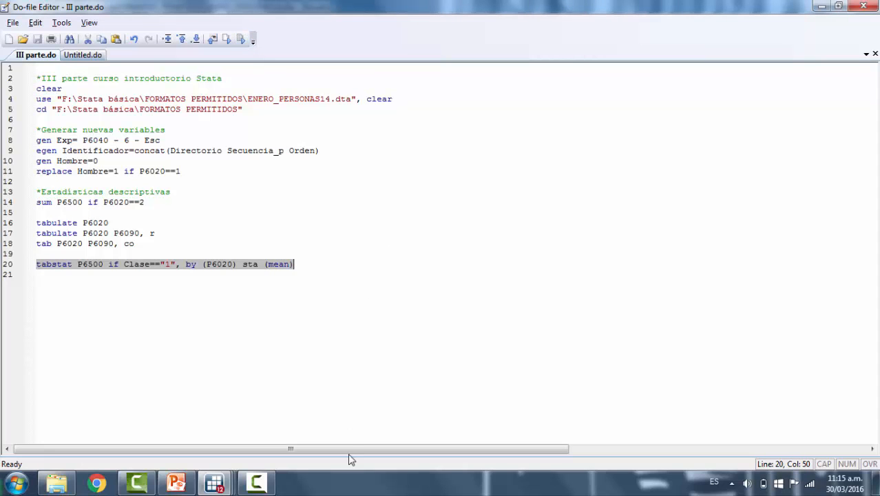
pyautogui.moveTo(215, 482)
pyautogui.click(118, 433)
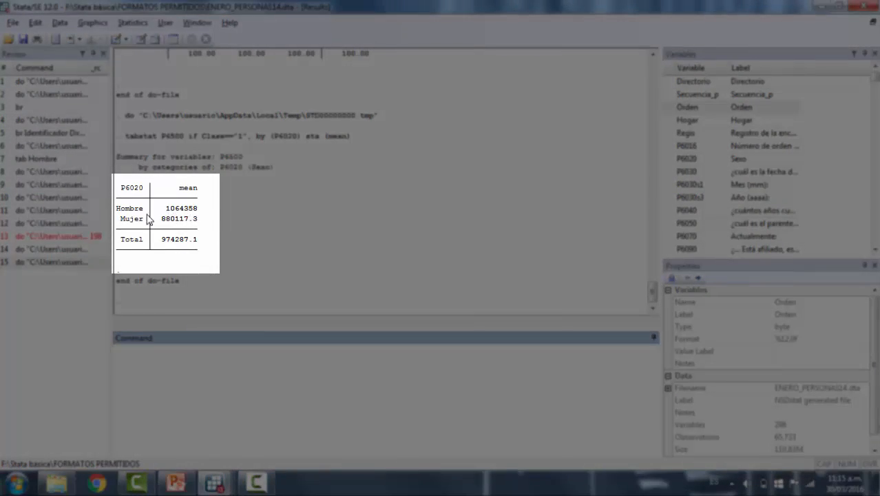
# - Return to the do-file, replace mean with sum in the tabstat command's statistic option and save the file
pyautogui.hotkey('alt', 'Tab')
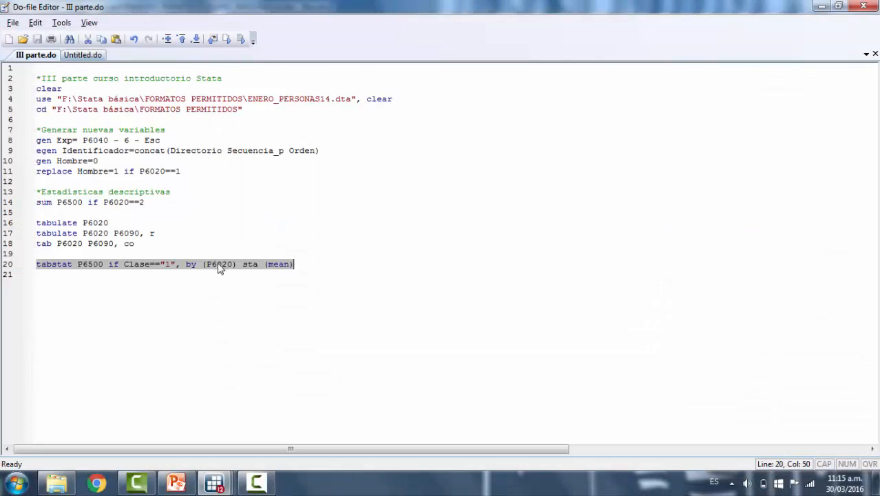
pyautogui.click(212, 265)
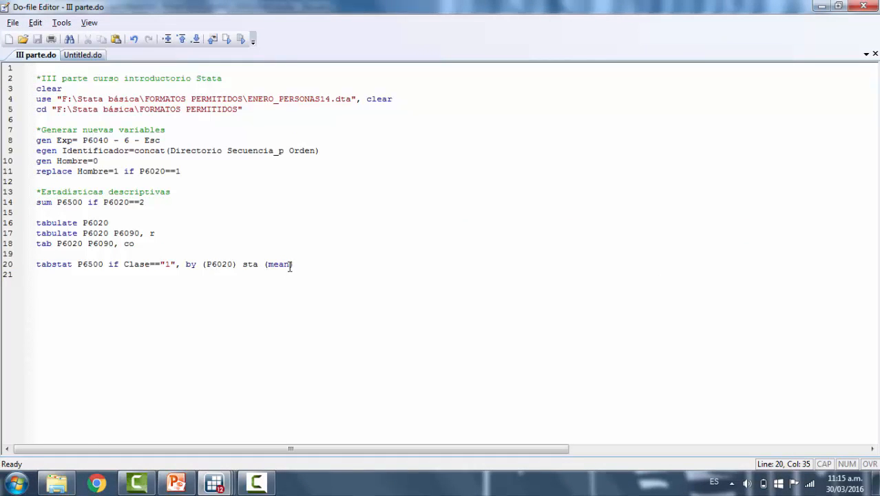
pyautogui.moveTo(291, 265); pyautogui.dragTo(29, 266)
pyautogui.write('sum')
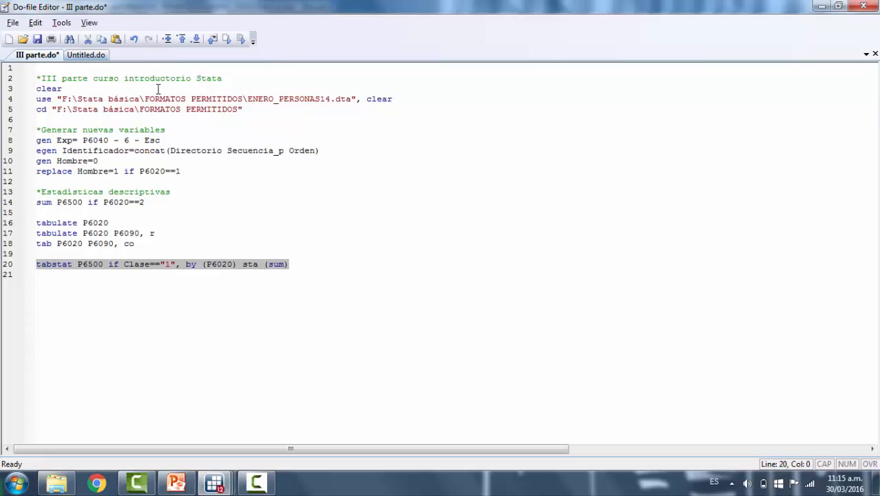
pyautogui.click(37, 39)
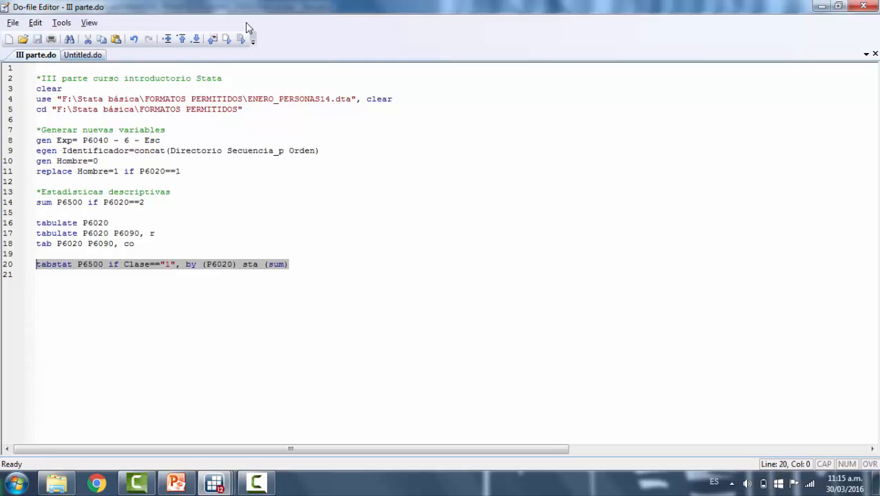
# - Execute the tabstat line with the sum statistic, look over its table beside the earlier mean table and return to the do-file
pyautogui.click(242, 41)
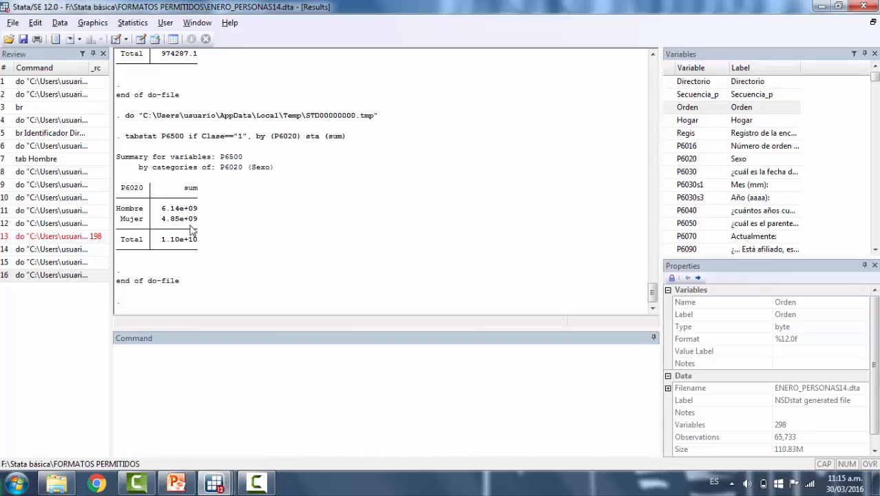
pyautogui.scroll(3, 202, 202)
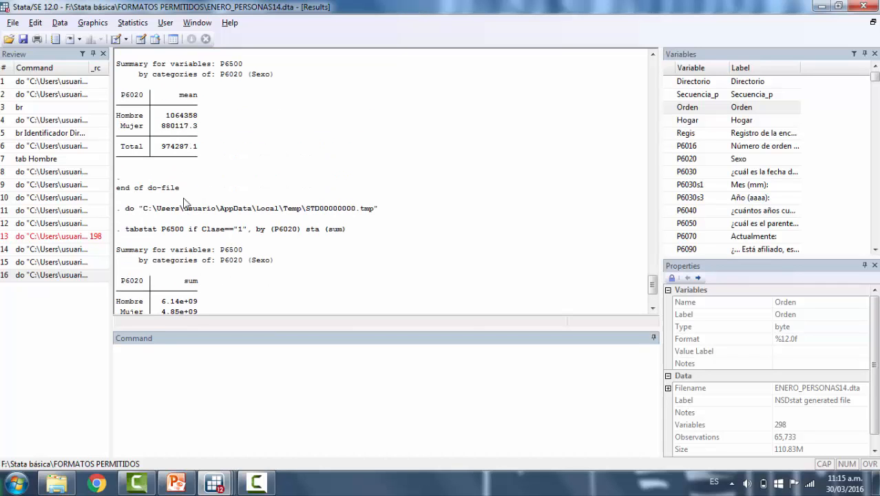
pyautogui.hotkey('alt', 'Tab')
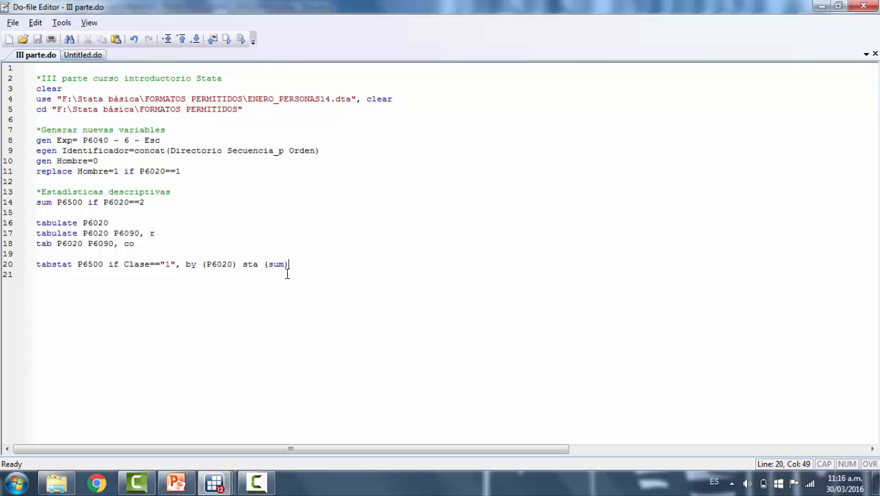
# - Add an empty line below the tabstat command and replace sum with mean in its statistic option
pyautogui.moveTo(299, 264); pyautogui.dragTo(33, 204)
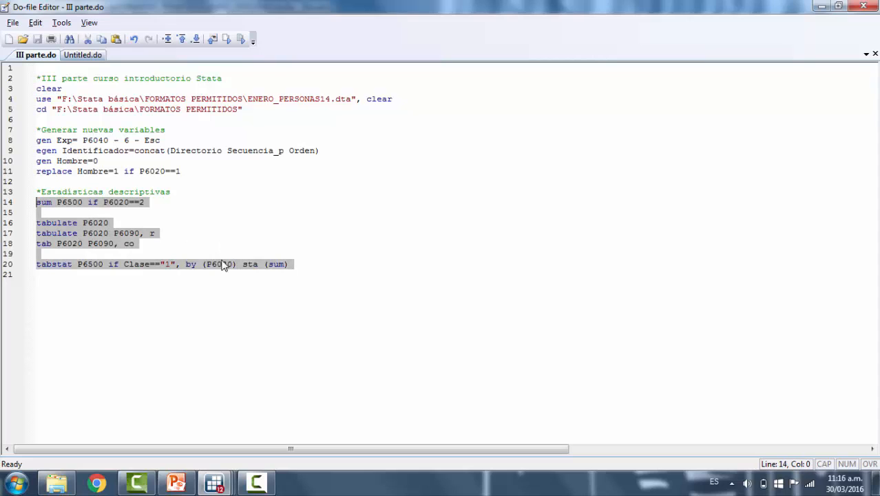
pyautogui.click(307, 267)
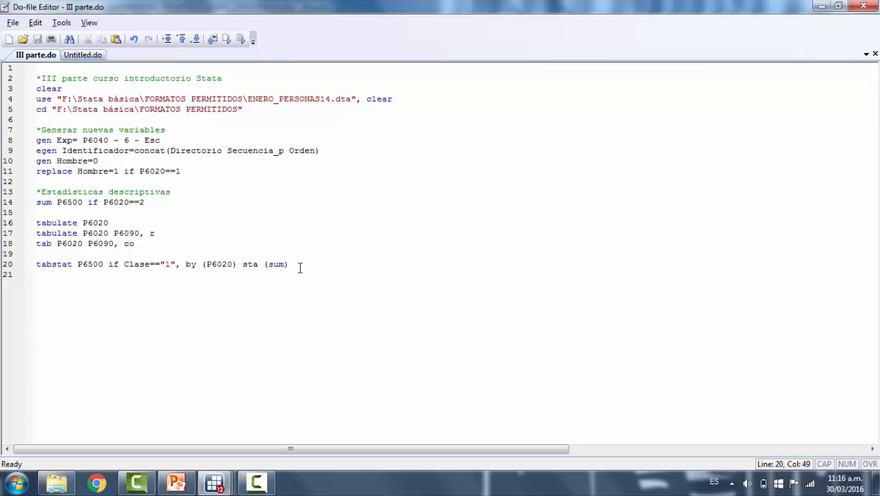
pyautogui.moveTo(301, 267); pyautogui.dragTo(303, 254)
pyautogui.click(304, 240)
pyautogui.click(320, 267)
pyautogui.press('Return')
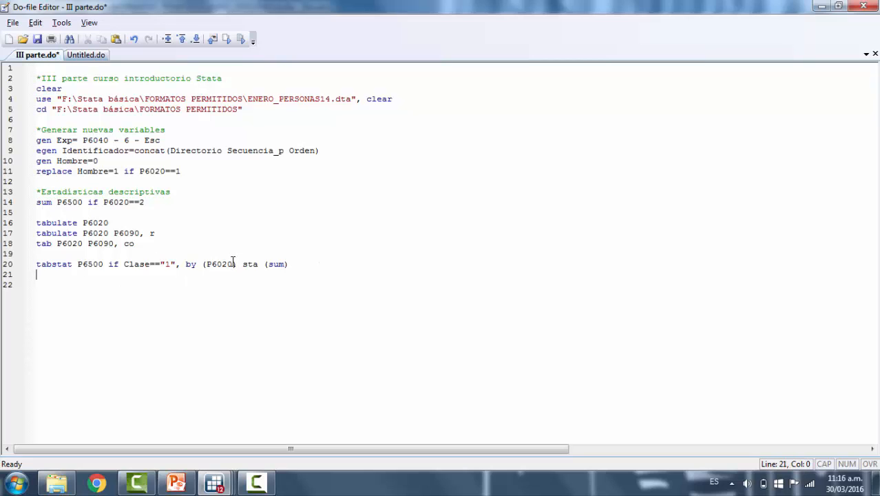
pyautogui.doubleClick(276, 264)
pyautogui.write('mean')
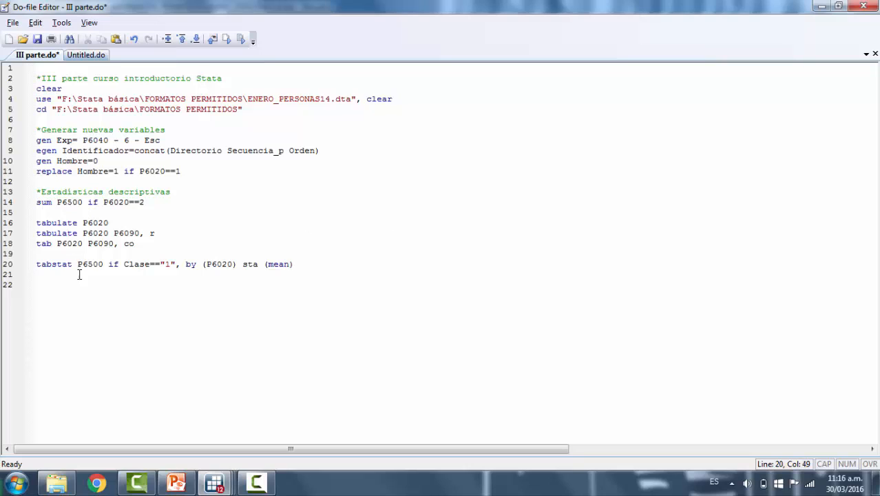
# - Add the line tabstat P6500 if Clase=="1", by (P6430) sta (mean) below the first tabstat command and execute it
pyautogui.press('Return')
pyautogui.write('tabstat P6500 if Clase')
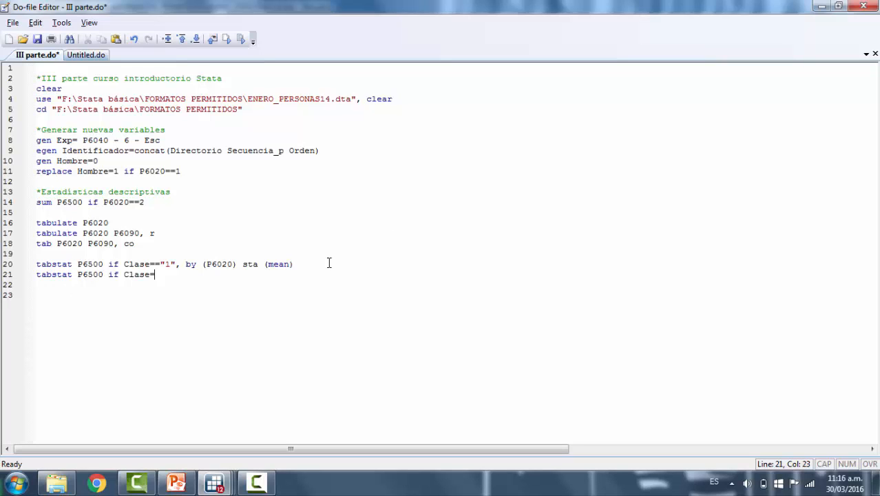
pyautogui.write('=="1",')
pyautogui.write('mean')
pyautogui.hotkey('ctrl', 'd')
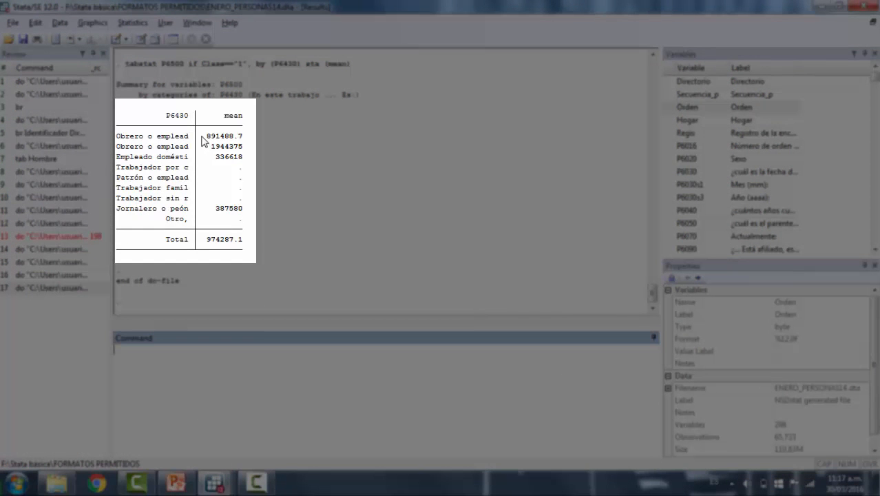
# - Examine the mean of P6500 for each P6430 job category in the results table
pyautogui.moveTo(244, 84); pyautogui.dragTo(217, 85)
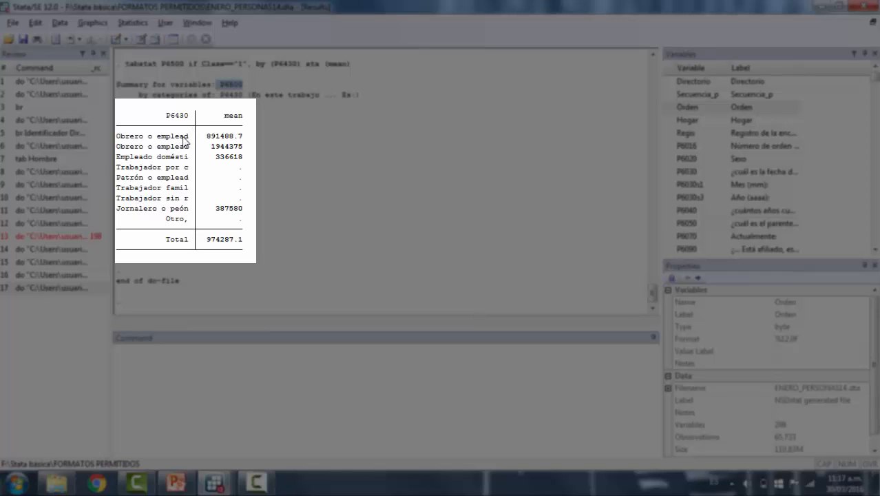
pyautogui.click(178, 141)
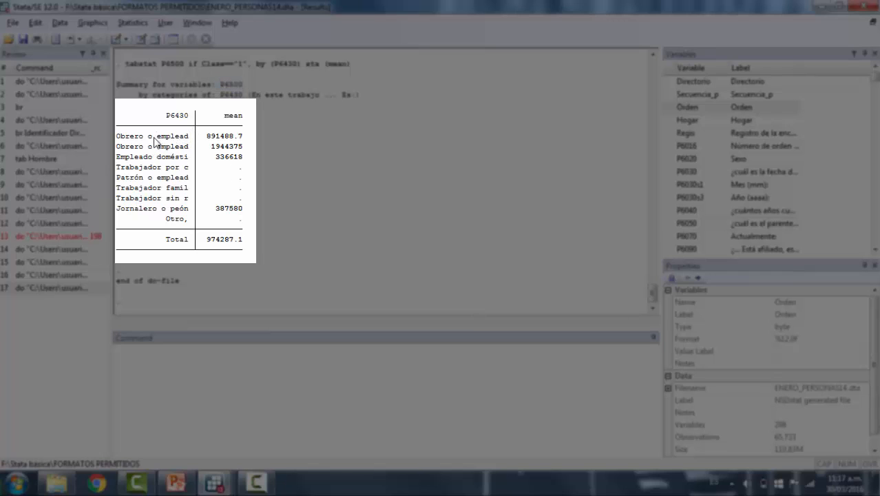
pyautogui.moveTo(182, 146); pyautogui.dragTo(244, 152)
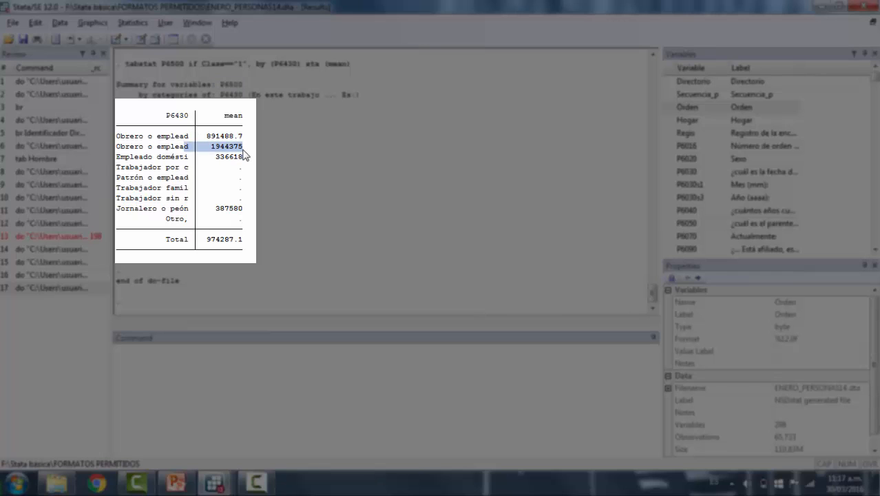
pyautogui.moveTo(157, 157); pyautogui.dragTo(202, 158)
pyautogui.moveTo(166, 208); pyautogui.dragTo(234, 209)
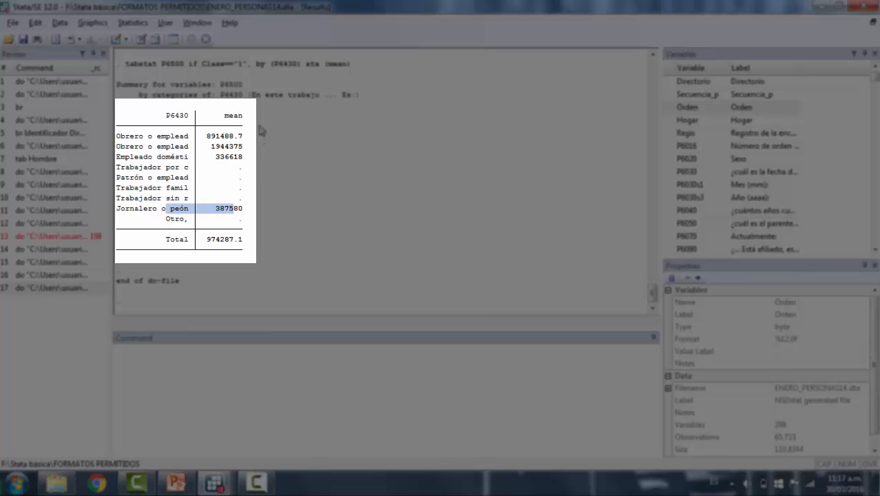
pyautogui.doubleClick(214, 147)
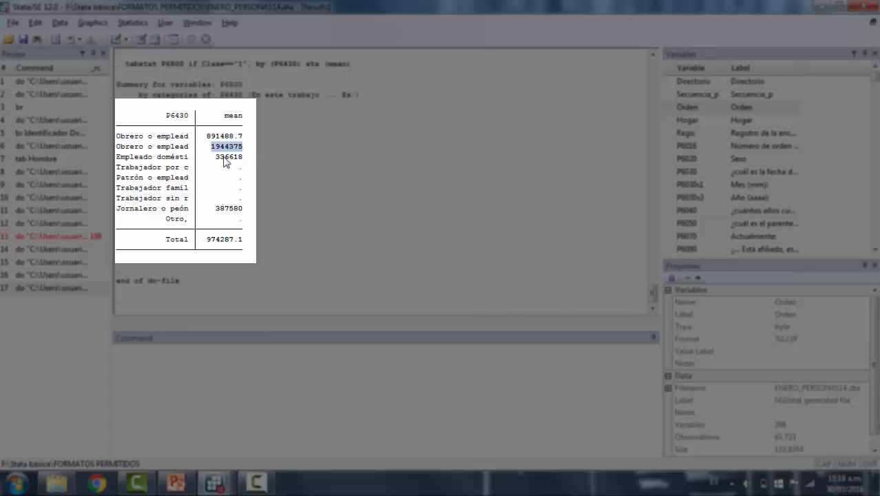
pyautogui.moveTo(198, 164); pyautogui.dragTo(208, 148)
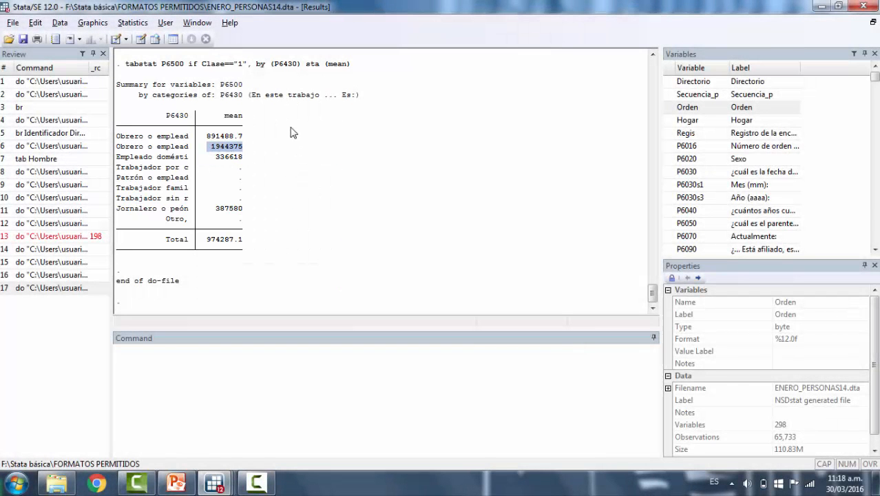
# - Return to the do-file, duplicate the P6430 tabstat line below itself and change the copy's variable to Esc
pyautogui.hotkey('alt', 'Tab')
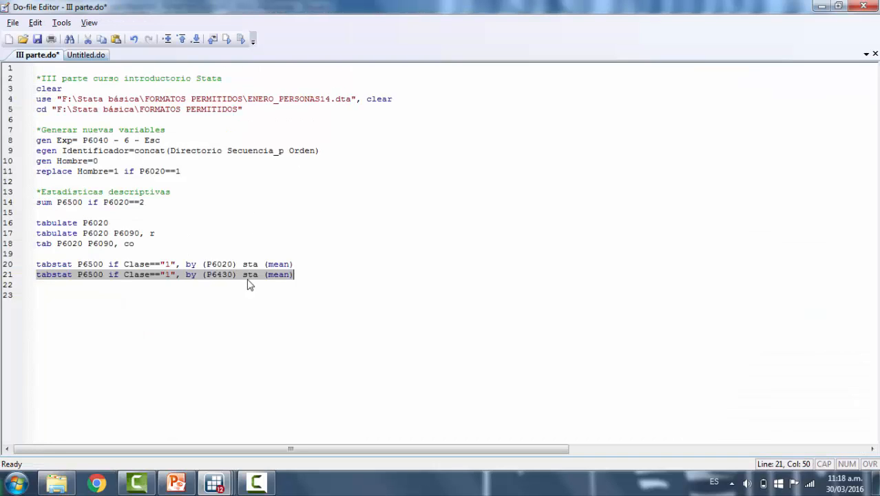
pyautogui.click(322, 278)
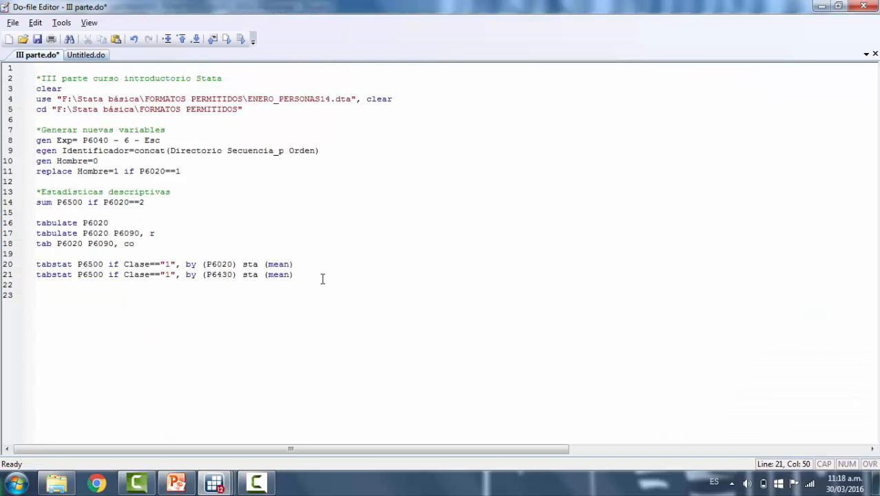
pyautogui.press('Return')
pyautogui.moveTo(301, 277); pyautogui.dragTo(36, 277)
pyautogui.hotkey('ctrl', 'c')
pyautogui.click(70, 291)
pyautogui.hotkey('ctrl', 'v')
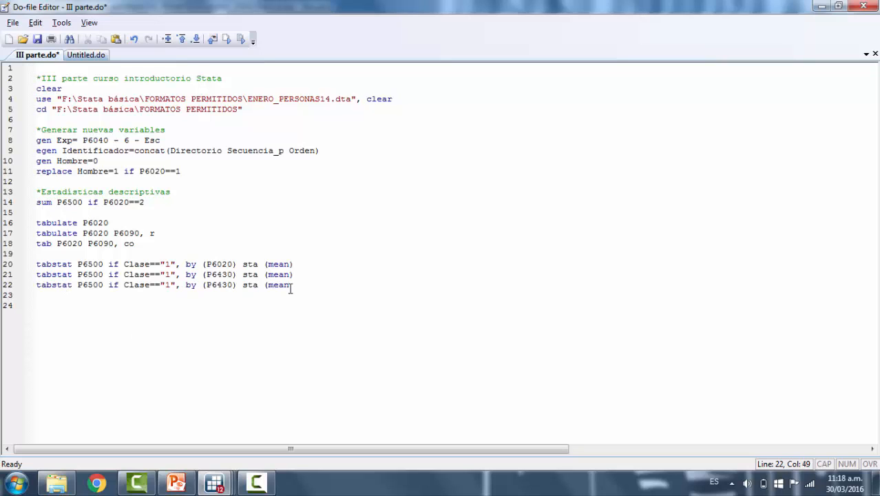
pyautogui.write(')')
pyautogui.moveTo(106, 284); pyautogui.dragTo(77, 284)
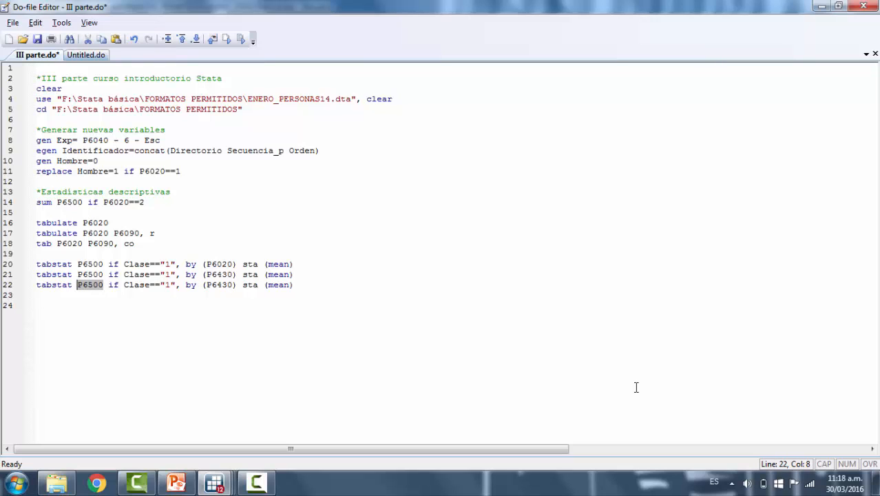
pyautogui.write('Esc')
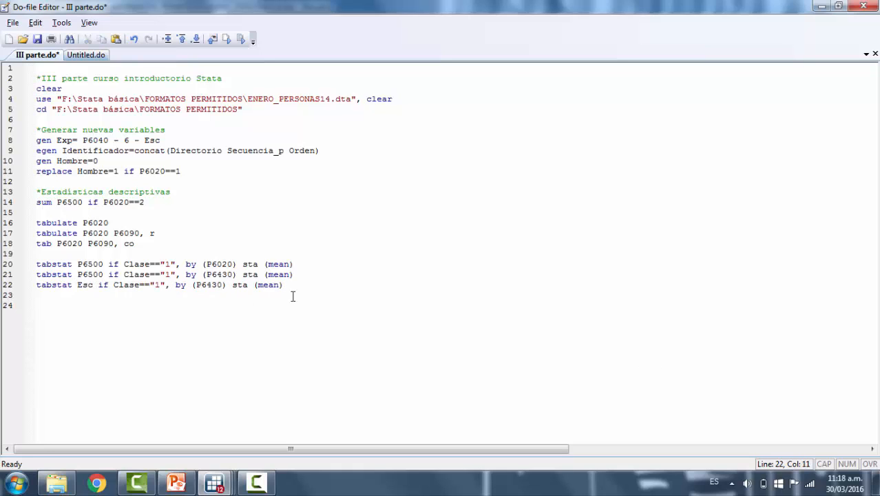
# - Execute only the Esc tabstat line and bring up its table in the results
pyautogui.moveTo(292, 296); pyautogui.dragTo(30, 290)
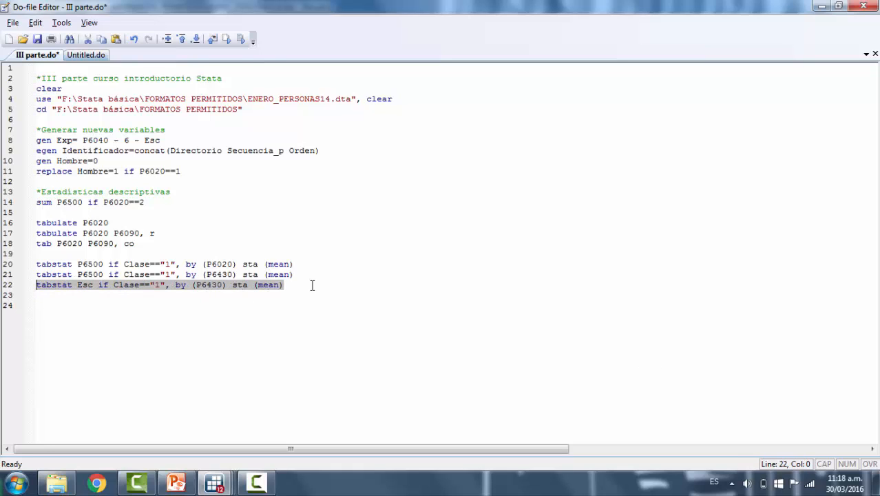
pyautogui.click(242, 40)
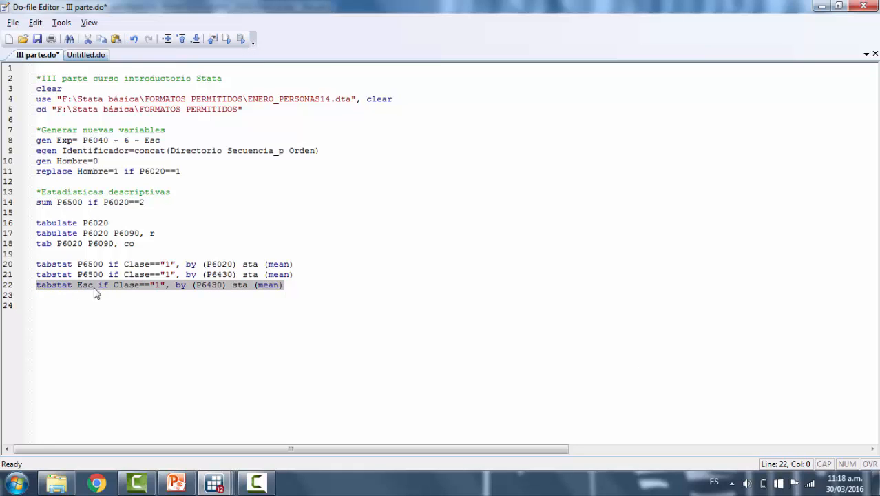
pyautogui.click(248, 39)
pyautogui.hotkey('alt', 'Tab')
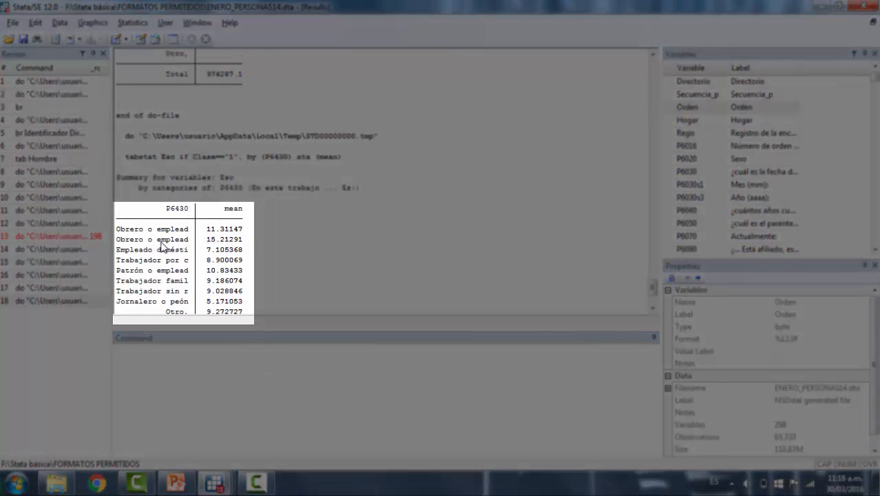
# - Compare the mean of Esc with the mean of P6500 across the P6430 categories, and return to the do-file
pyautogui.moveTo(153, 241); pyautogui.dragTo(243, 240)
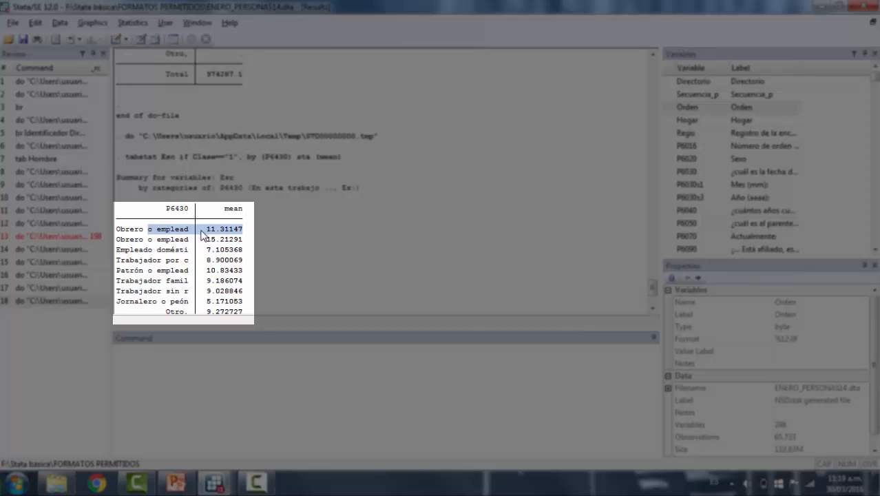
pyautogui.click(210, 232)
pyautogui.moveTo(207, 229); pyautogui.dragTo(244, 235)
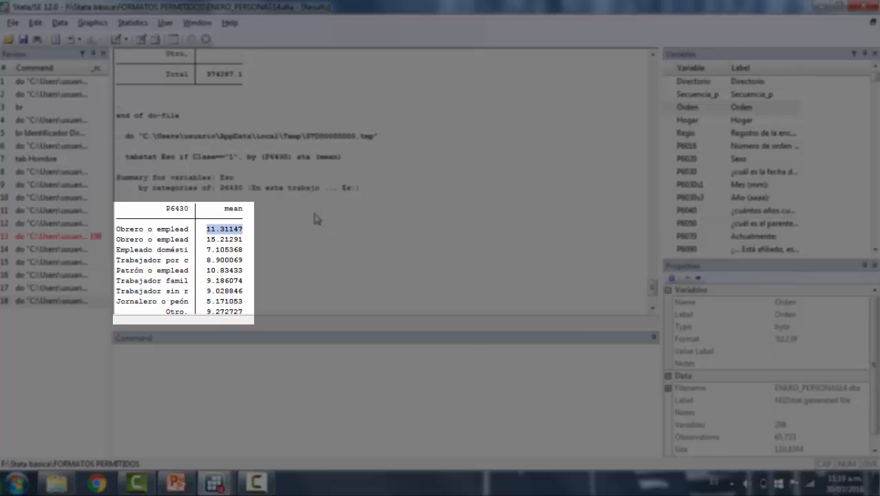
pyautogui.scroll(4, 227, 237)
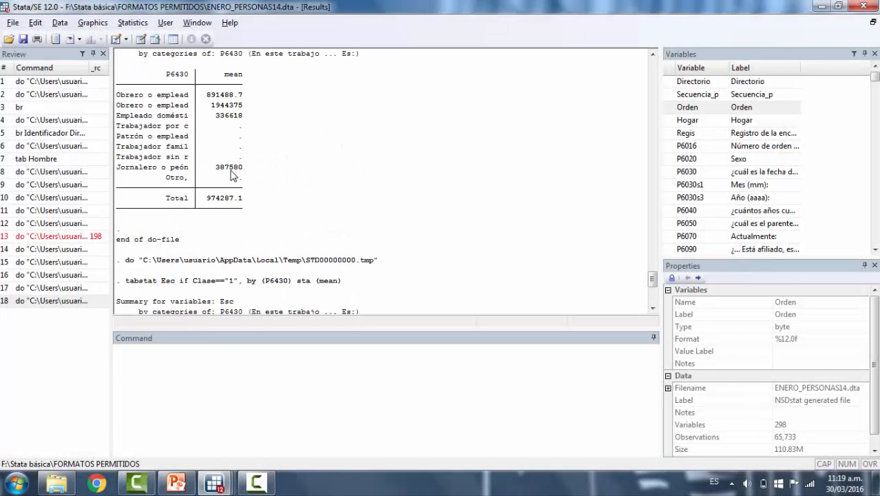
pyautogui.scroll(-1, 224, 135)
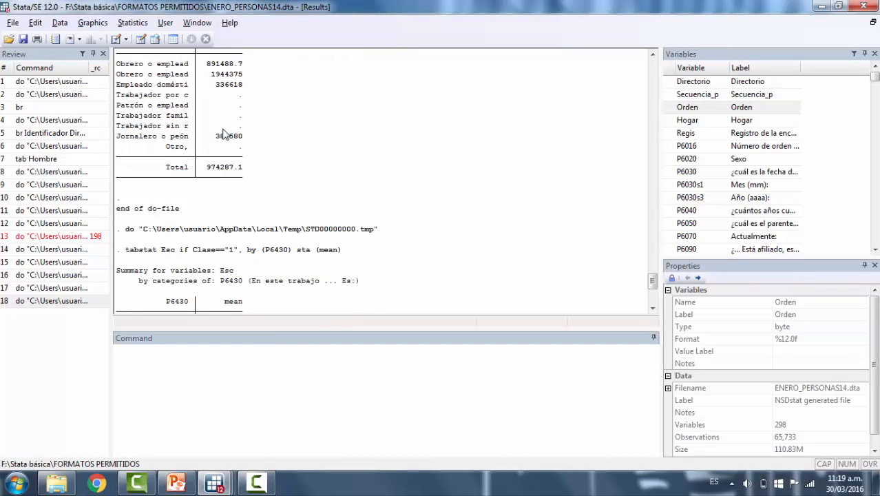
pyautogui.scroll(-3, 224, 134)
pyautogui.scroll(5, 222, 234)
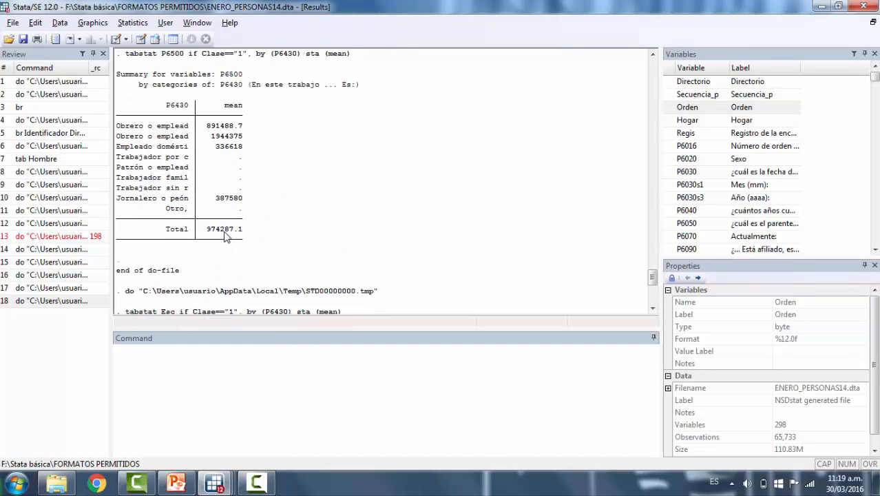
pyautogui.moveTo(212, 126); pyautogui.dragTo(255, 130)
pyautogui.click(254, 132)
pyautogui.scroll(-8, 262, 141)
pyautogui.scroll(7, 264, 224)
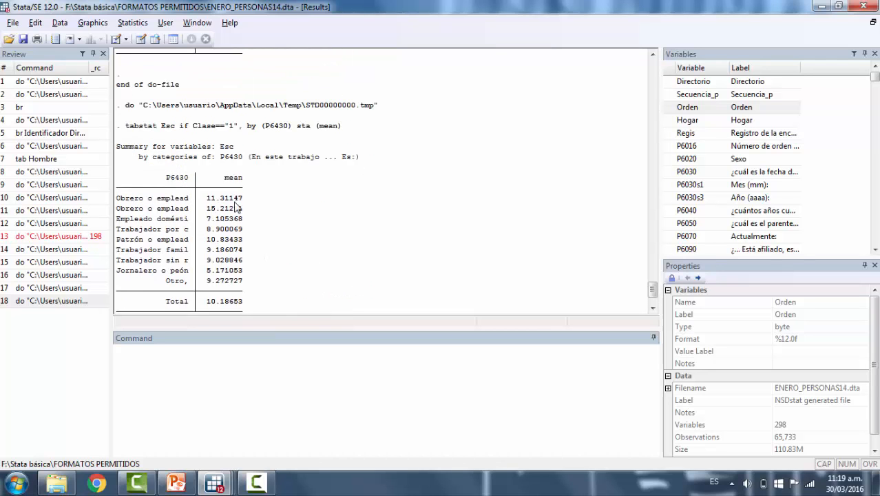
pyautogui.scroll(3, 278, 195)
pyautogui.scroll(-8, 223, 134)
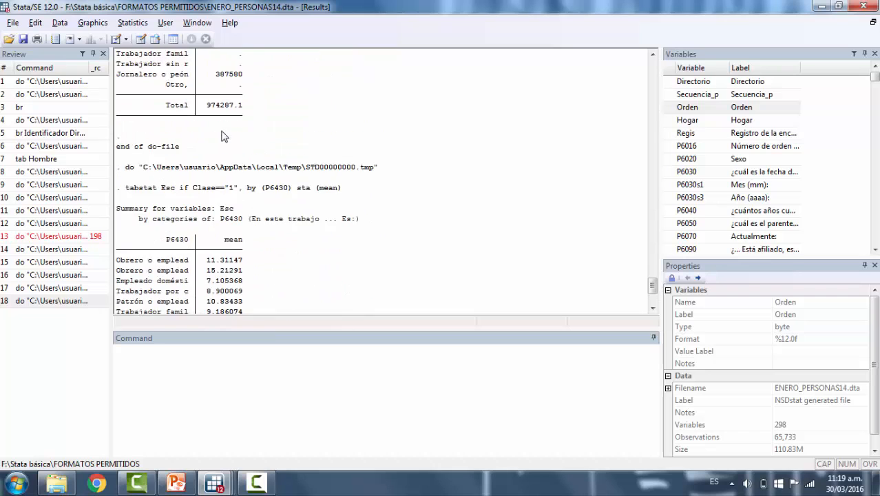
pyautogui.hotkey('alt', 'Tab')
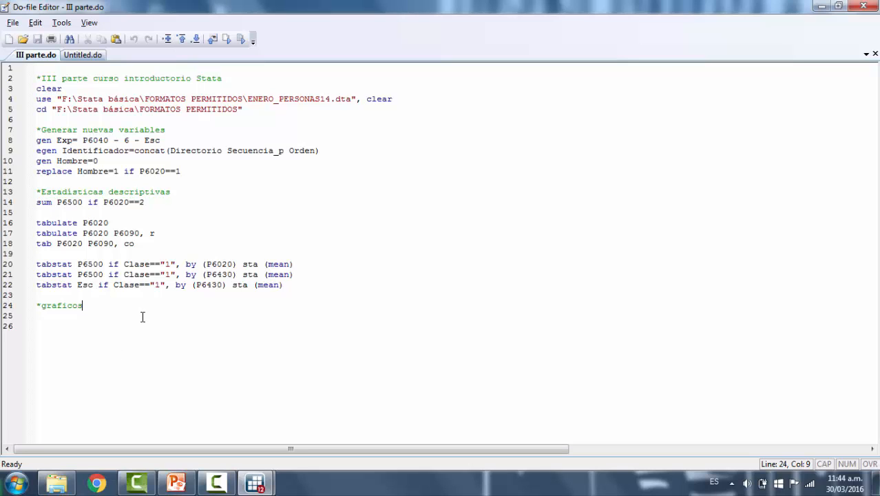
# - Set up a histogram of P6020 in the main Stata window, treating the data as discrete and scaling the Y axis in percent
pyautogui.hotkey('alt', 'Tab')
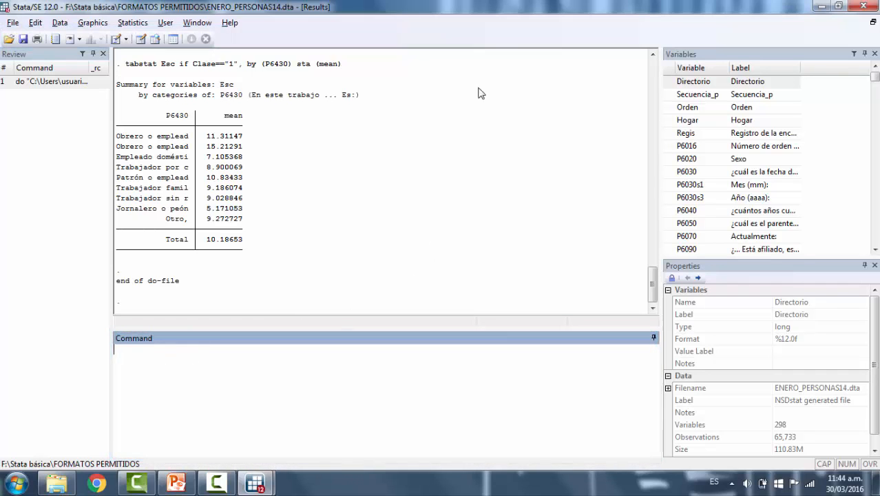
pyautogui.click(97, 23)
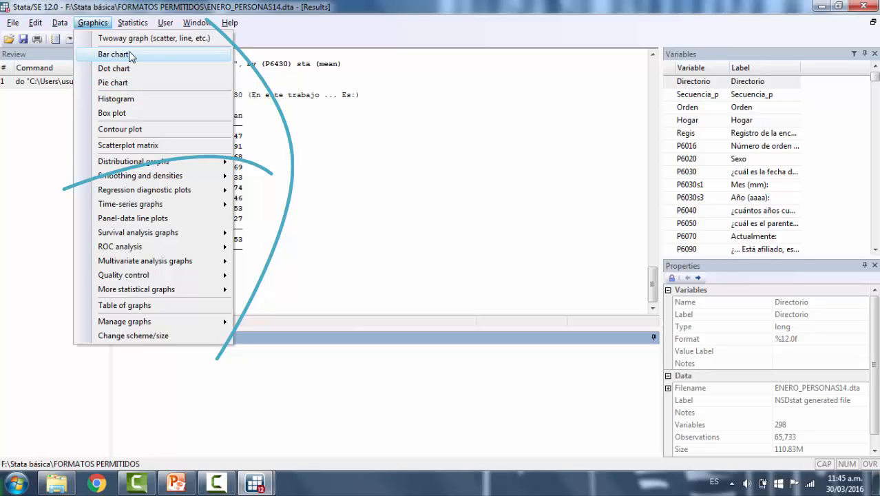
pyautogui.click(133, 101)
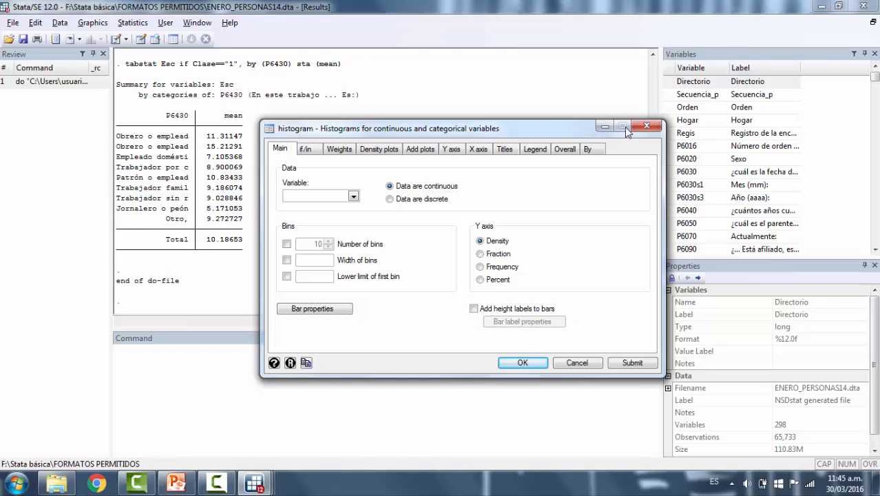
pyautogui.click(352, 196)
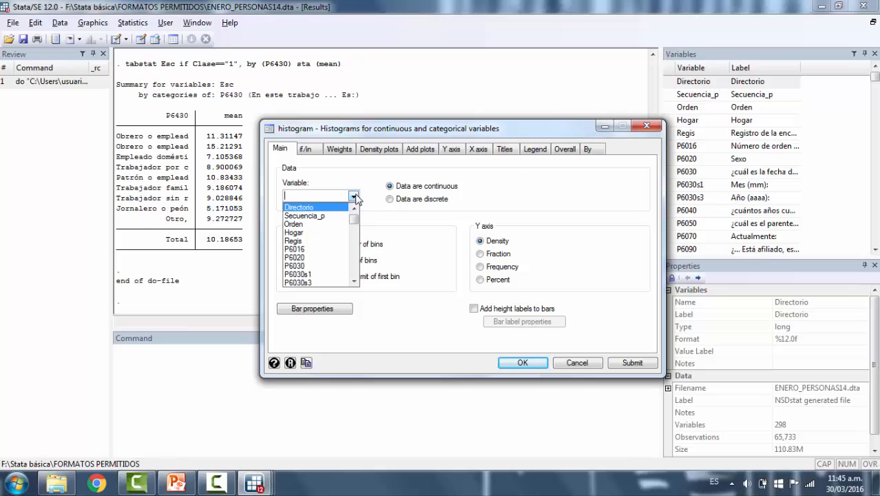
pyautogui.click(317, 256)
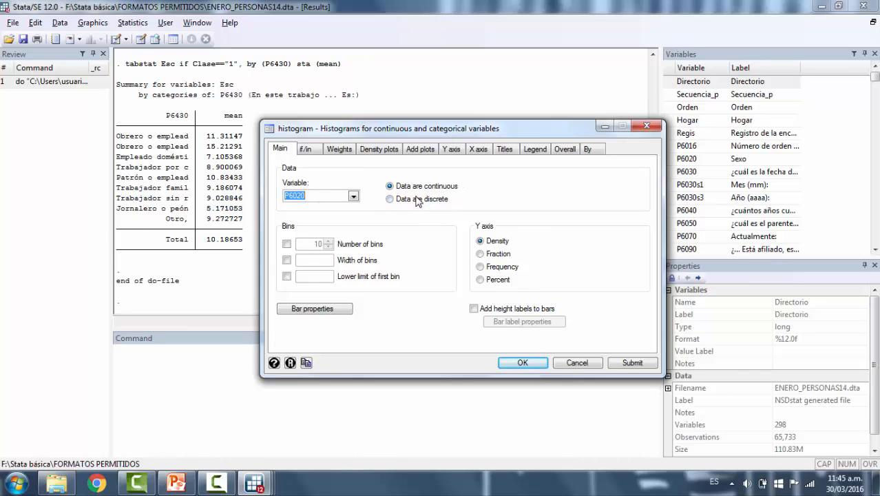
pyautogui.click(390, 198)
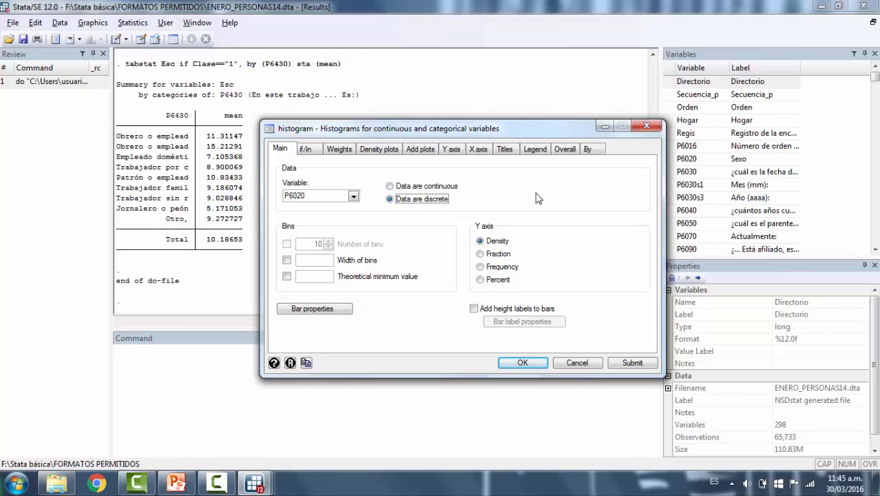
pyautogui.click(479, 279)
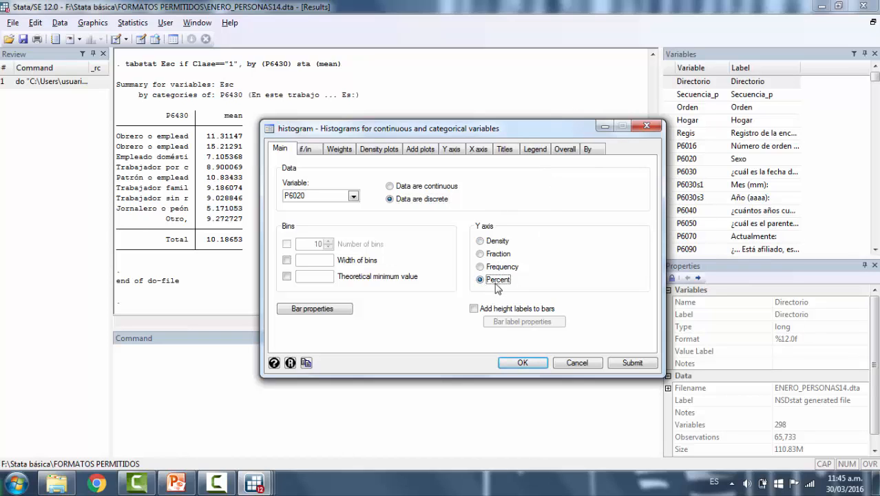
# - Restrict the histogram's observations with the if expression P6040>18, entered through the expression builder
pyautogui.click(311, 148)
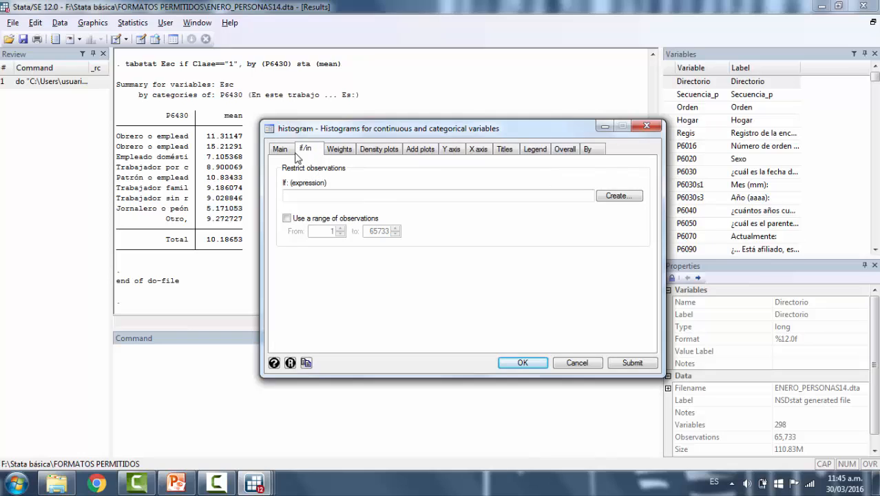
pyautogui.click(386, 198)
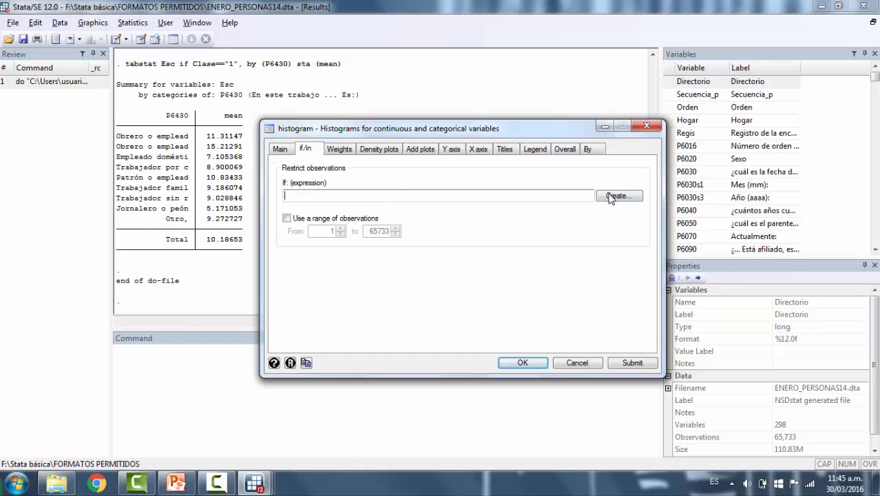
pyautogui.click(615, 196)
pyautogui.click(380, 186)
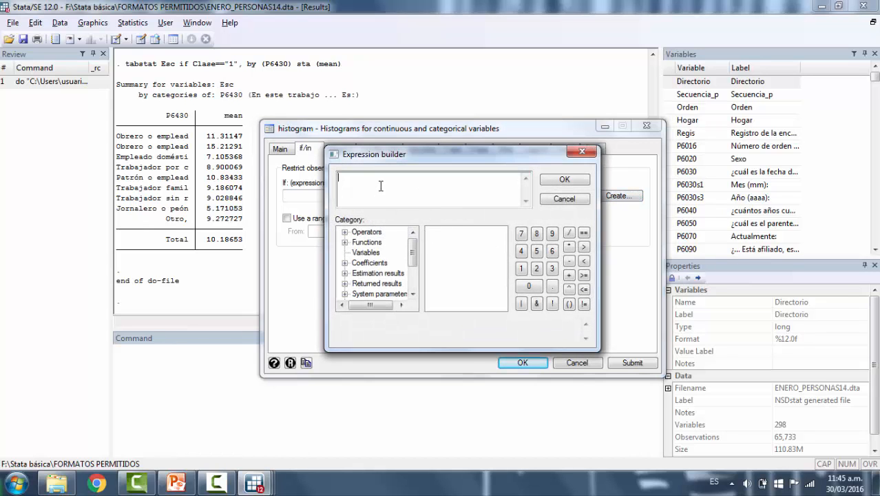
pyautogui.write('P6040>18')
pyautogui.click(563, 180)
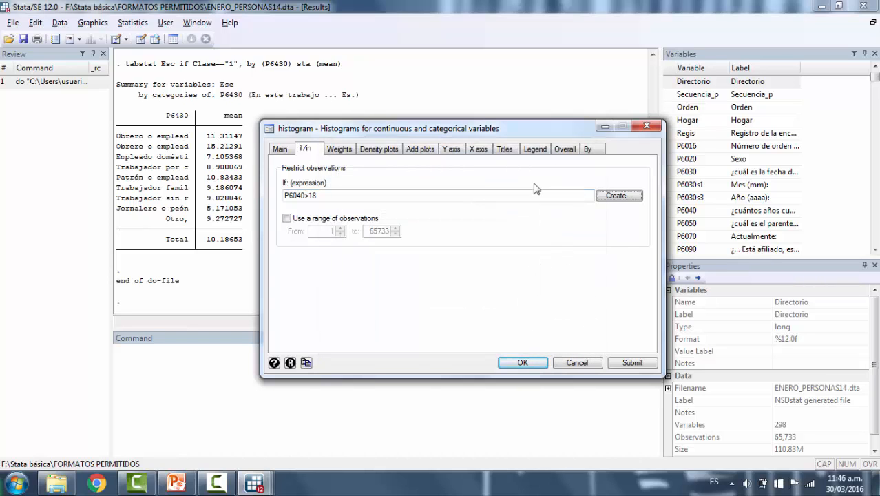
# - Generate the P6020 histogram, view its graph maximized and return to the results
pyautogui.click(338, 149)
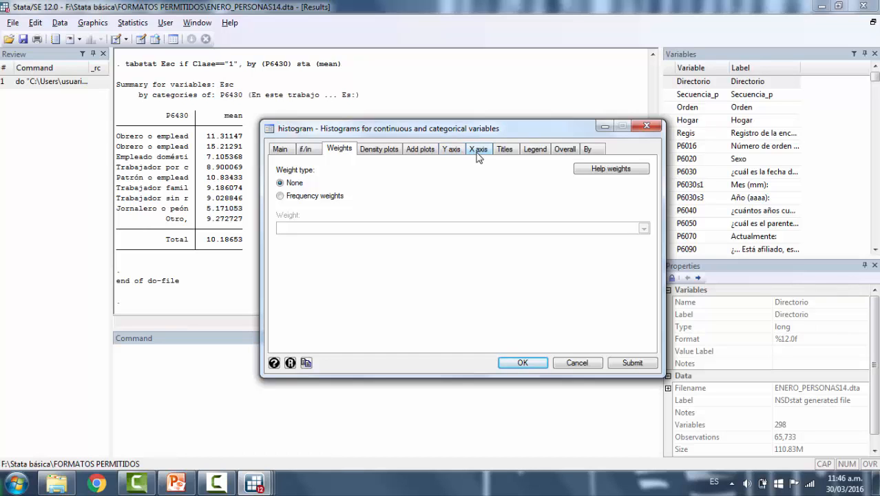
pyautogui.click(281, 149)
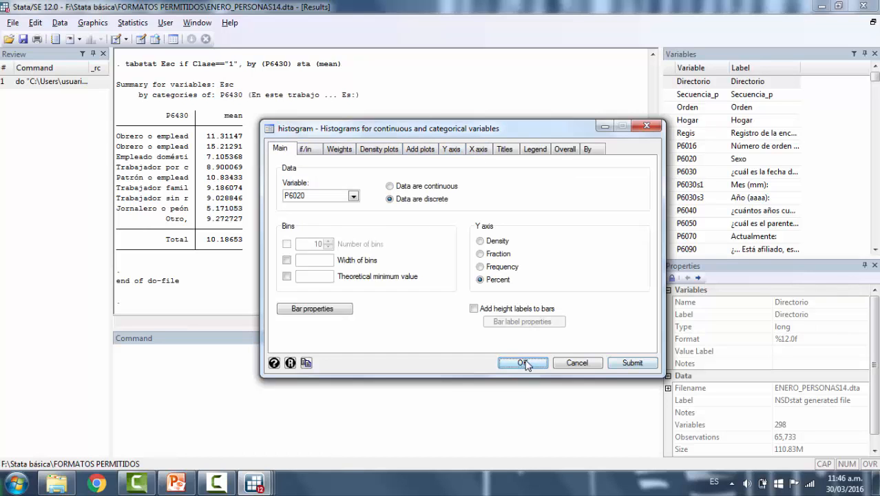
pyautogui.click(516, 362)
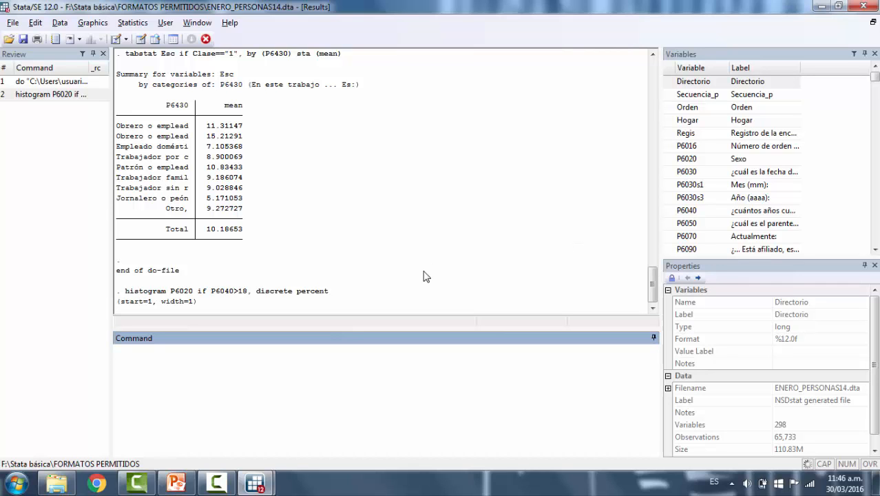
pyautogui.click(371, 8)
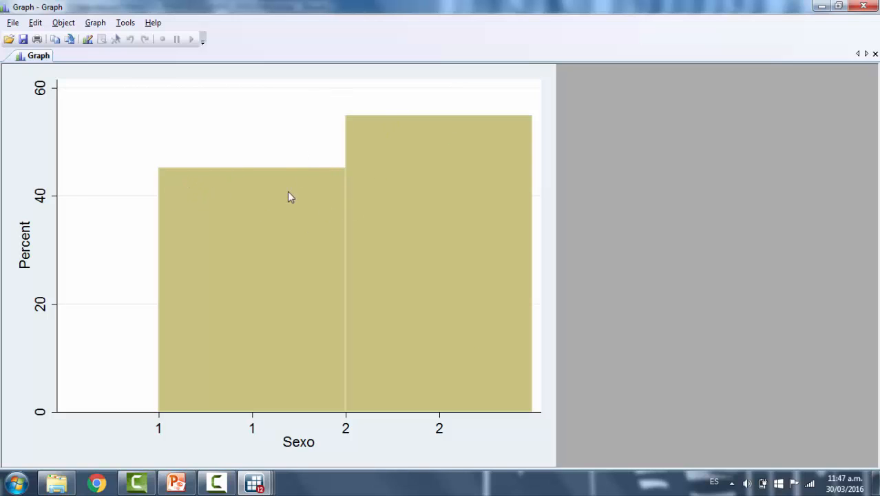
pyautogui.doubleClick(352, 172)
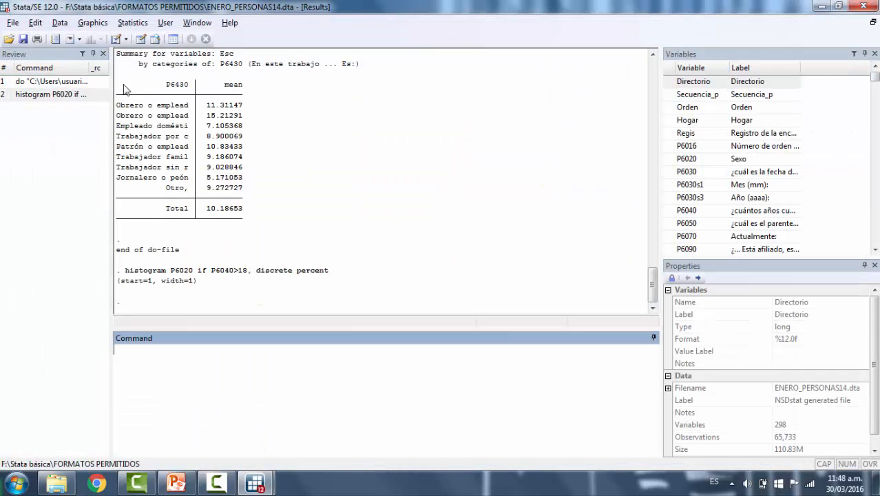
# - Start a pie chart graphed by categories, with P6020 as the category variable
pyautogui.click(93, 23)
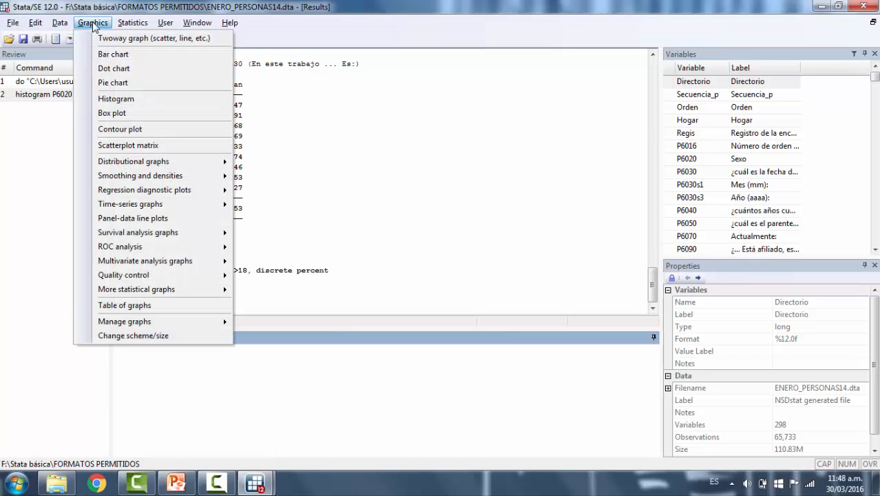
pyautogui.click(137, 83)
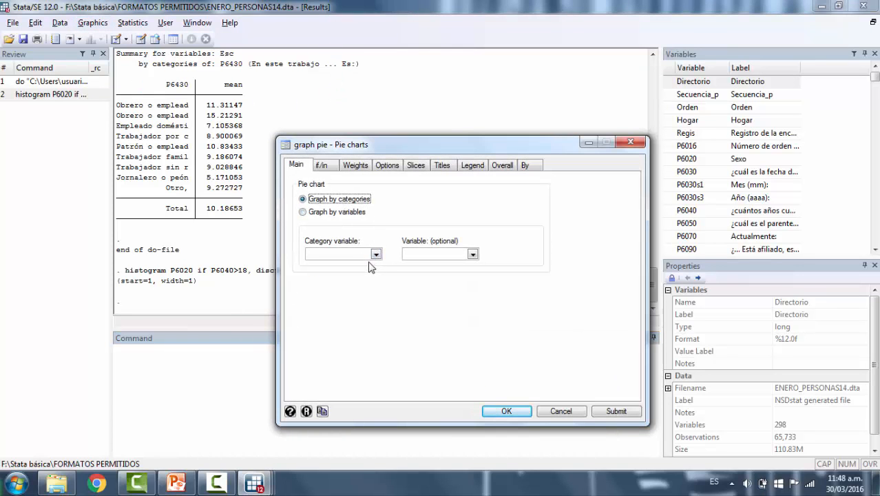
pyautogui.click(376, 255)
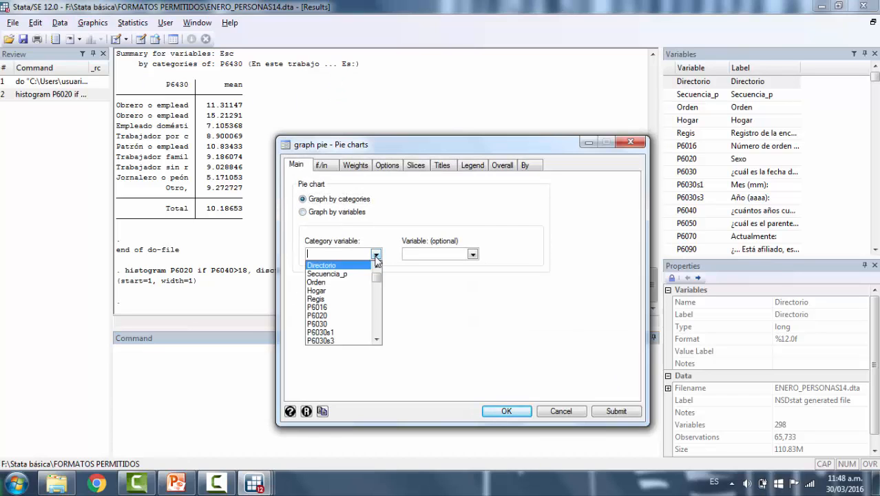
pyautogui.click(339, 317)
# - Limit the pie chart to observations meeting P6040>18, using the expression builder
pyautogui.click(322, 165)
pyautogui.click(346, 211)
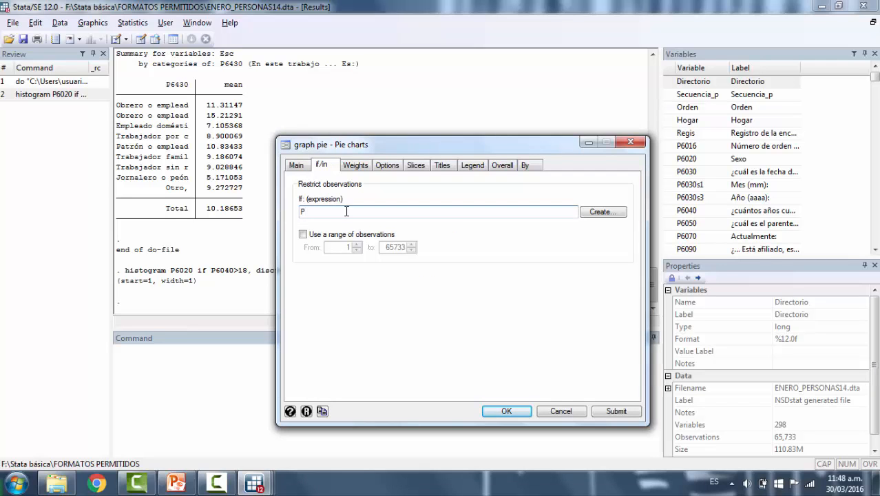
pyautogui.click(604, 212)
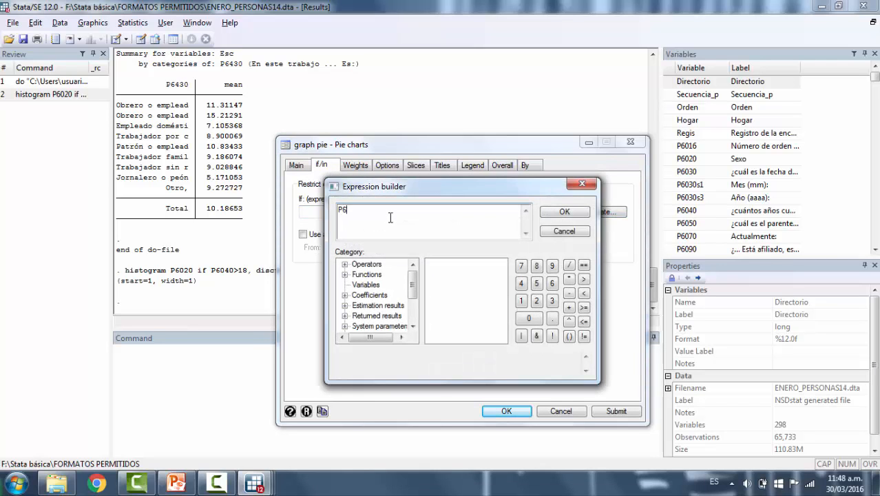
pyautogui.write('6040>18')
pyautogui.click(564, 211)
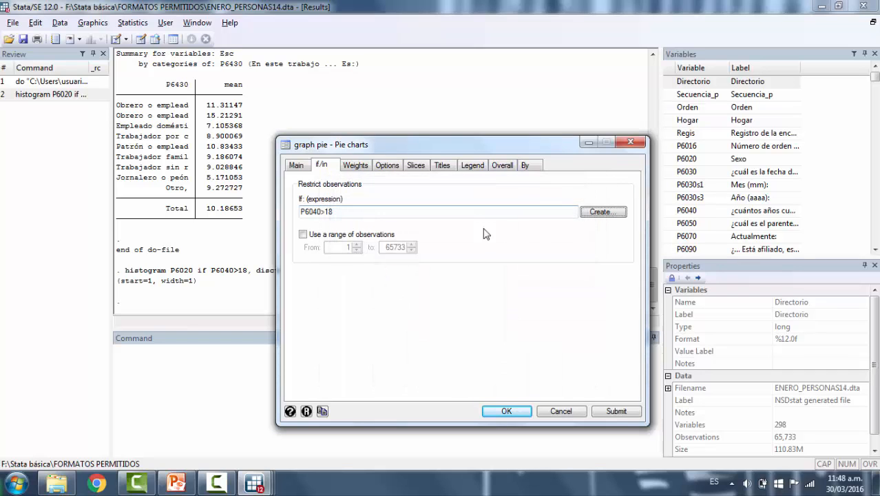
# - Review the pie chart's options and title settings, generate the chart, view it maximized and return to the results
pyautogui.click(361, 168)
pyautogui.click(384, 165)
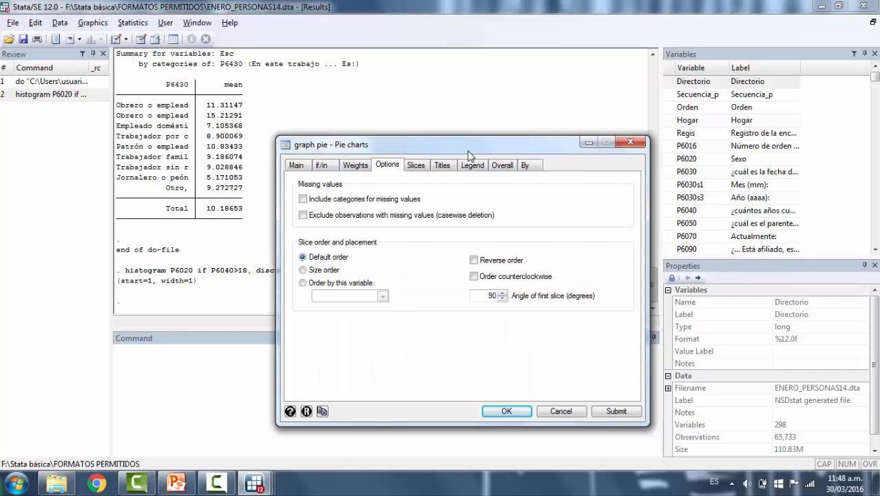
pyautogui.click(444, 166)
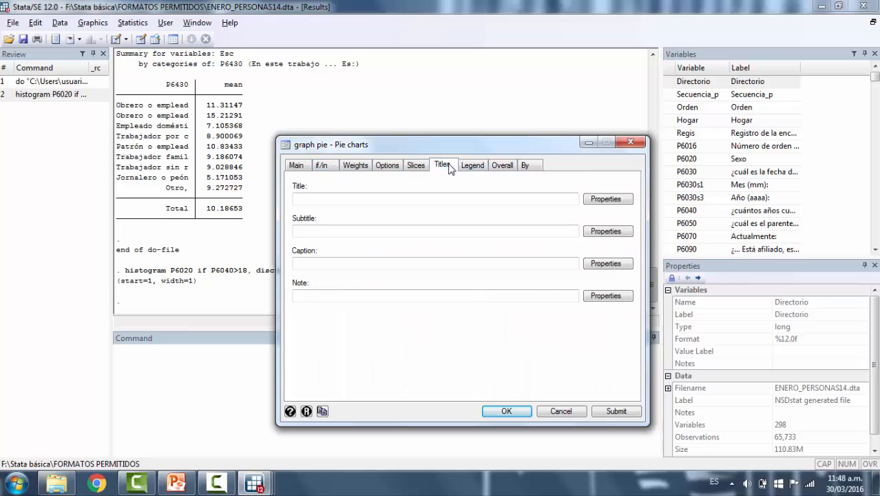
pyautogui.click(296, 166)
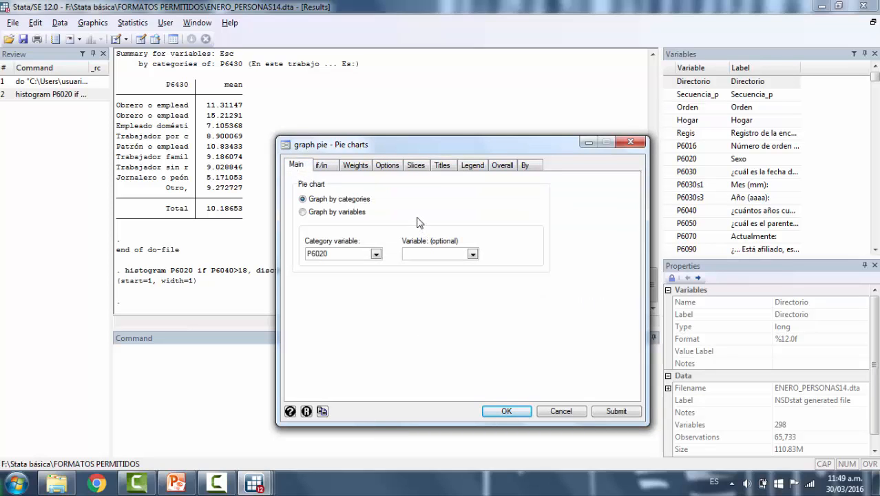
pyautogui.click(507, 411)
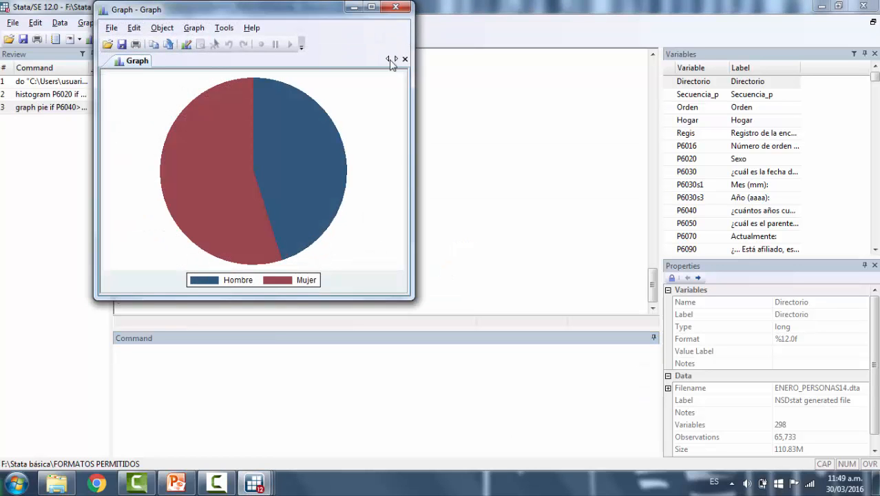
pyautogui.click(371, 7)
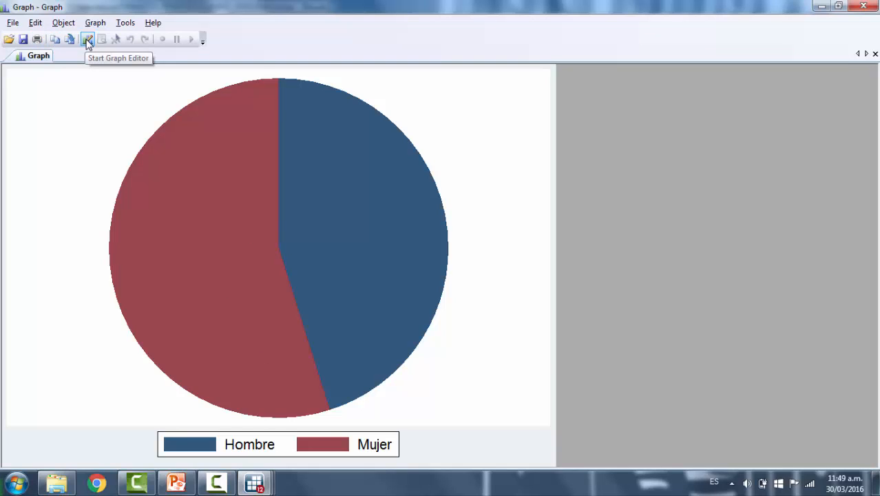
pyautogui.click(830, 6)
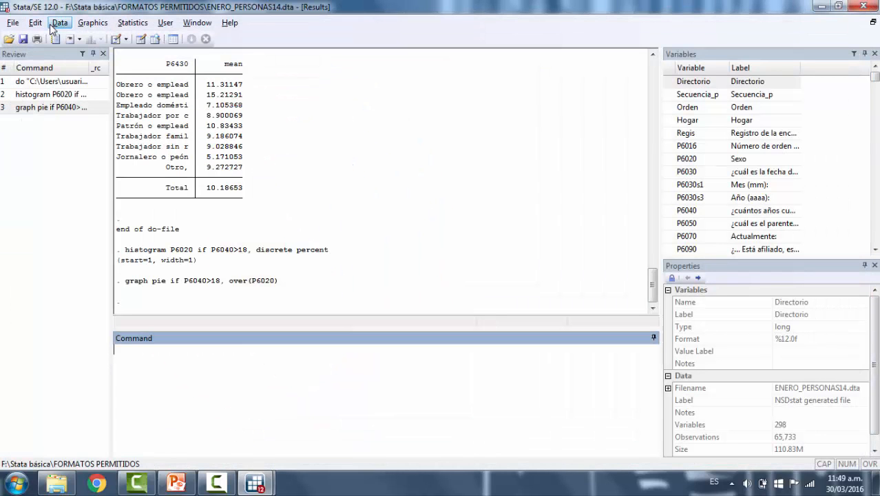
# - Start a bar chart and choose the grouping variable for its Group 1 category
pyautogui.click(92, 23)
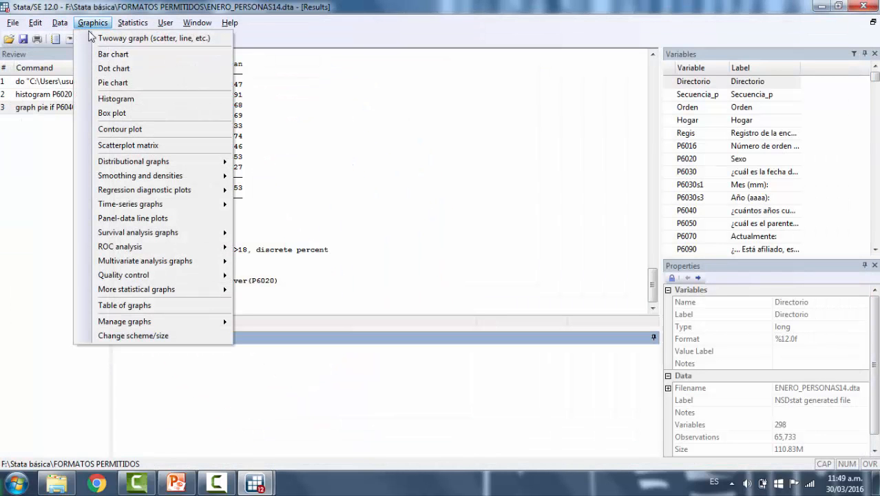
pyautogui.click(144, 57)
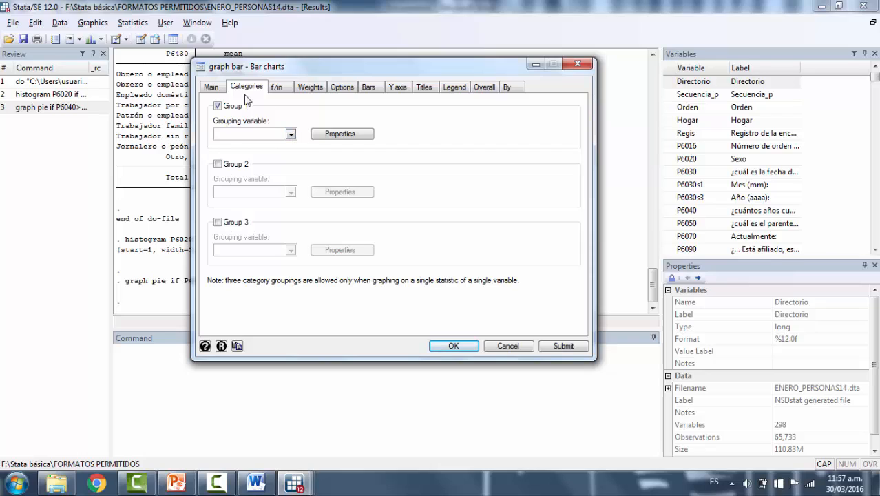
pyautogui.click(290, 135)
pyautogui.click(259, 130)
pyautogui.hotkey('ctrl', 'Tab')
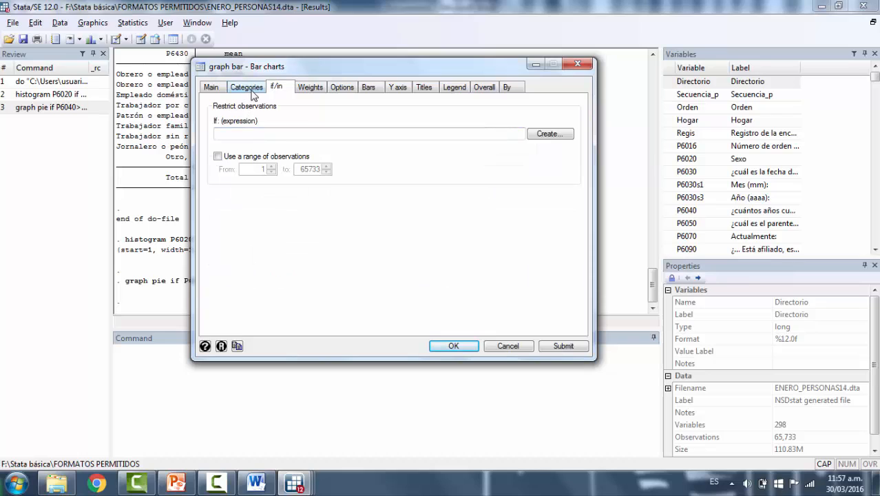
# - Restrict the bar chart to observations meeting Clase=="1" & P6500!=., using the expression builder
pyautogui.click(270, 132)
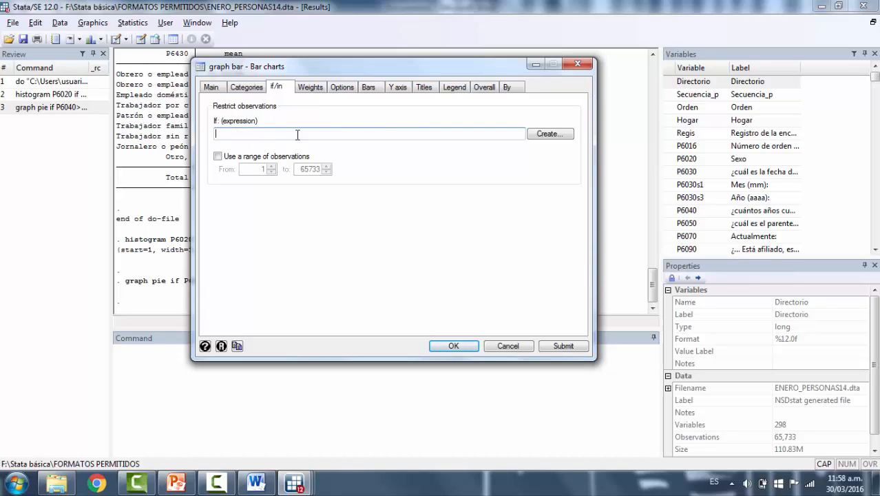
pyautogui.click(551, 134)
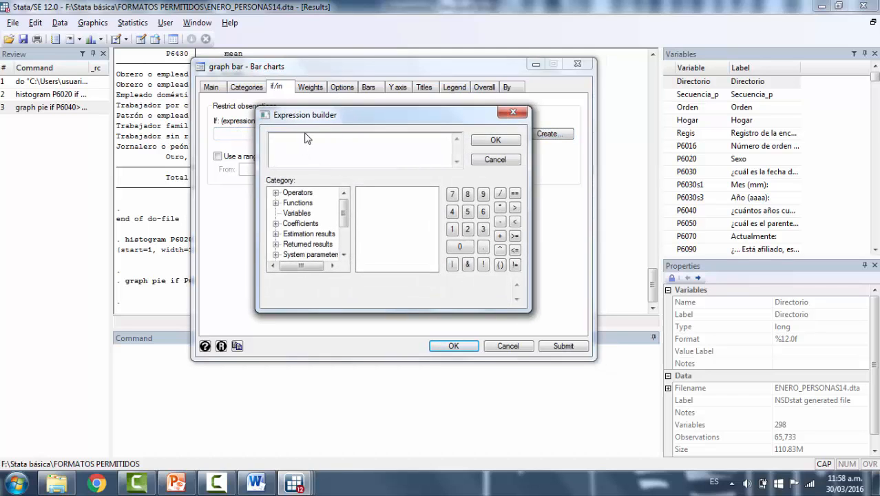
pyautogui.click(310, 146)
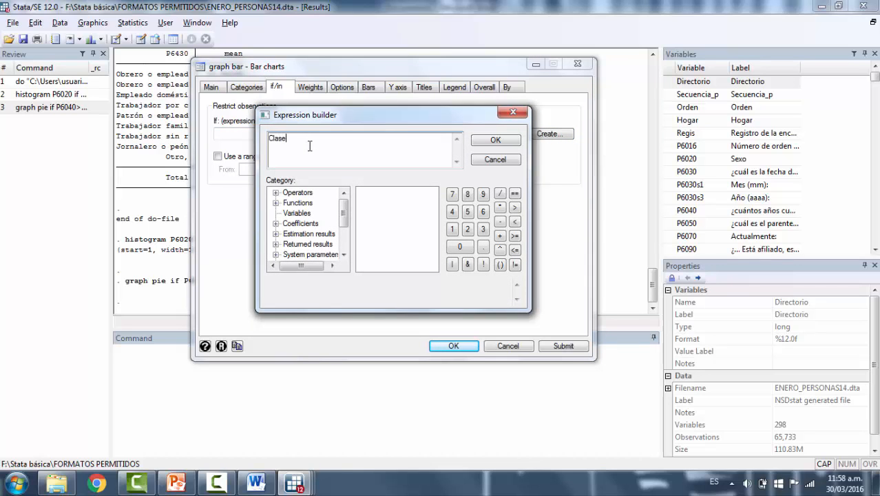
pyautogui.write('Clase=="1" & P6500!=.')
pyautogui.moveTo(340, 139); pyautogui.dragTo(319, 143)
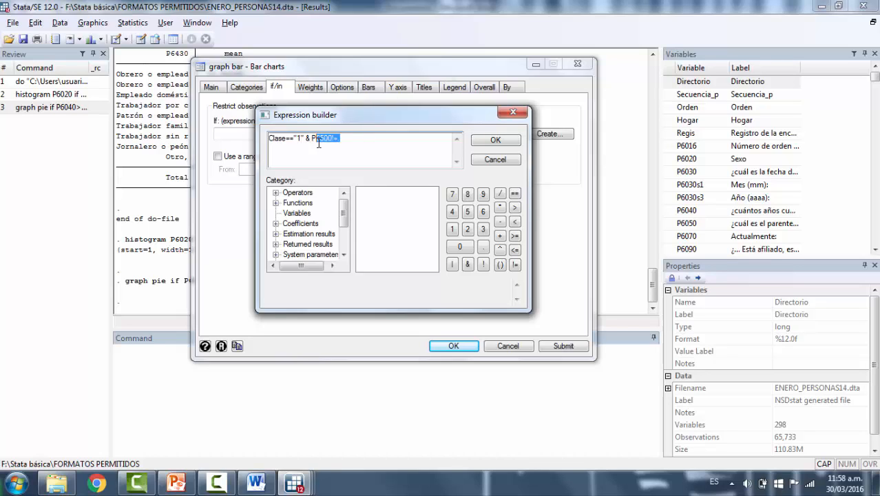
pyautogui.click(361, 142)
pyautogui.moveTo(344, 138); pyautogui.dragTo(306, 139)
pyautogui.click(347, 137)
pyautogui.press('Left')
pyautogui.press('Left')
pyautogui.press('Left')
pyautogui.press('Left')
pyautogui.click(505, 142)
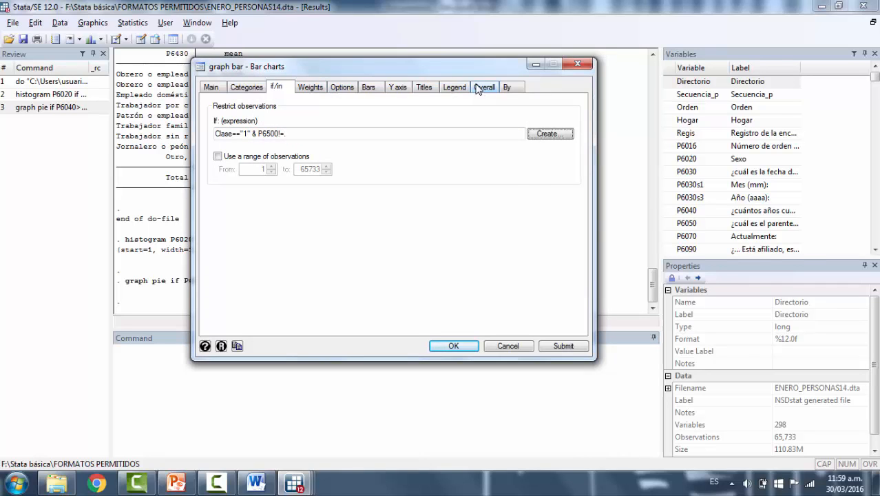
# - Check the bar chart's plotted statistic and its restriction, generate the chart and view it maximized in the Graph Editor
pyautogui.click(219, 87)
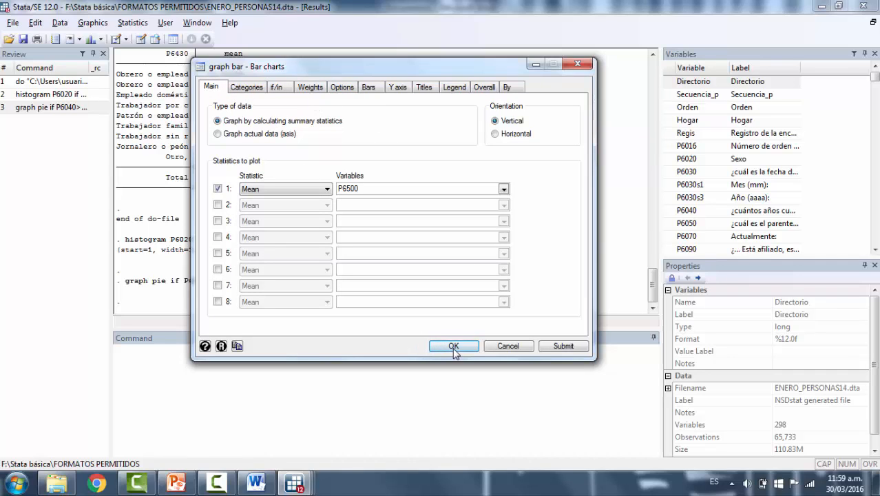
pyautogui.click(276, 88)
pyautogui.click(451, 345)
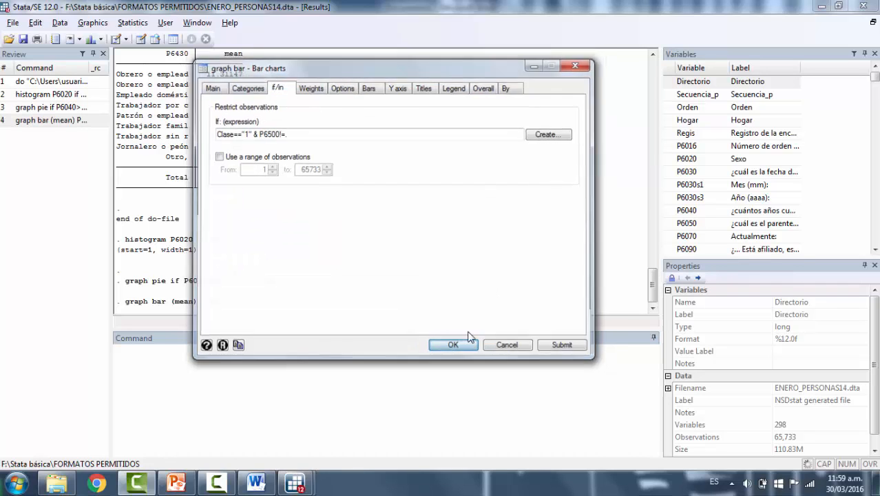
pyautogui.doubleClick(372, 13)
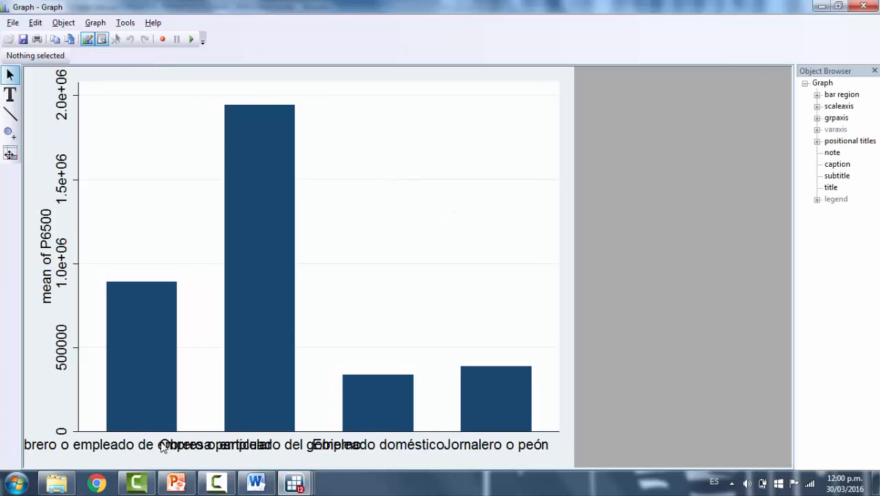
# - Set the label size of the bar chart's group axis (grpaxis) to Tiny in its axis properties
pyautogui.doubleClick(835, 118)
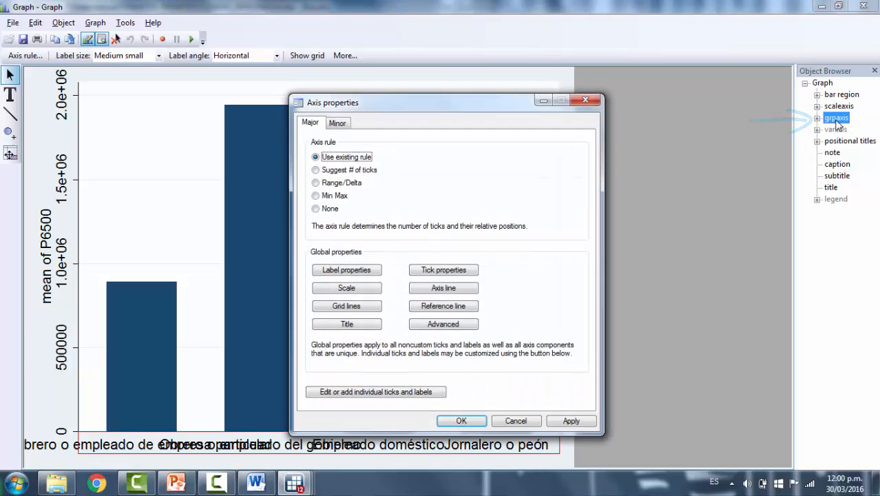
pyautogui.click(352, 271)
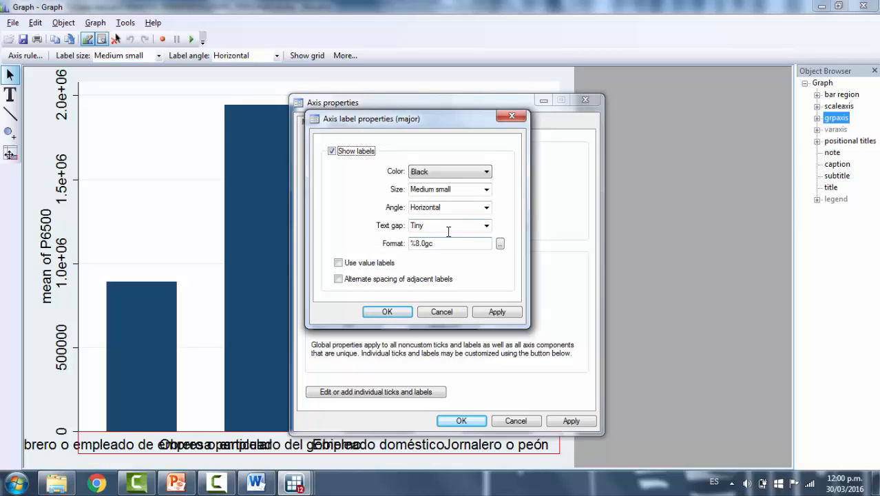
pyautogui.click(486, 189)
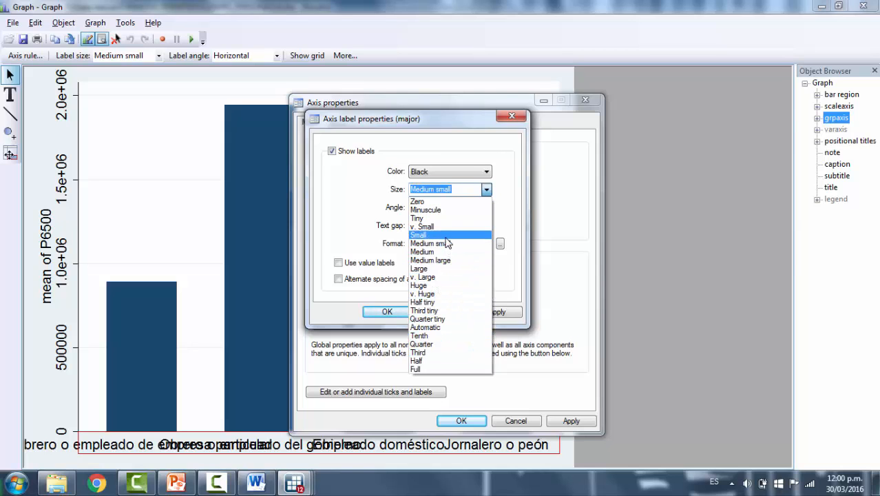
pyautogui.click(429, 219)
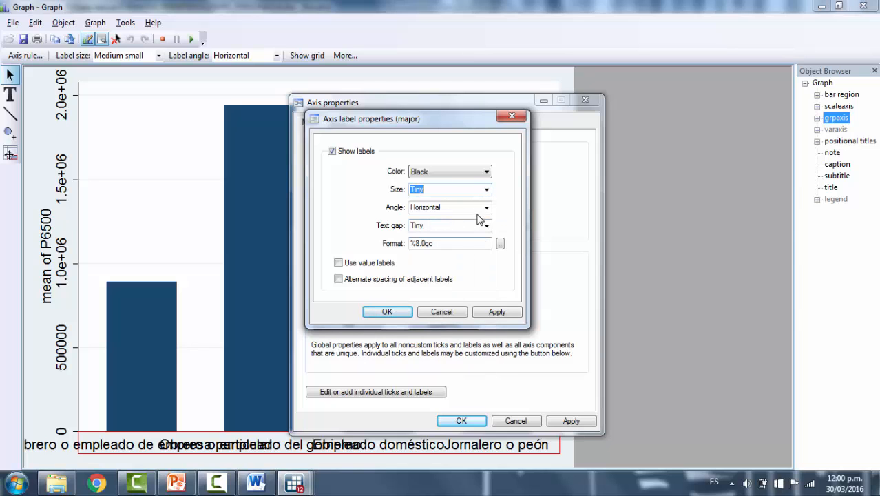
pyautogui.click(401, 314)
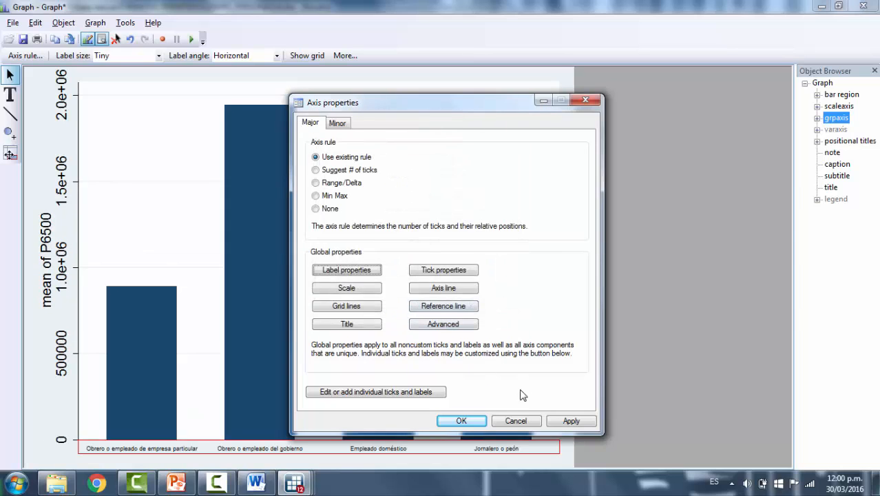
pyautogui.click(472, 421)
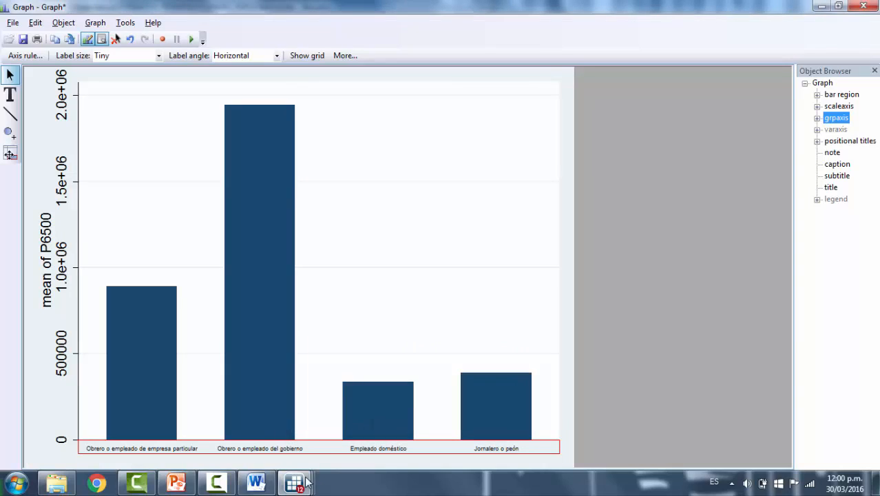
# - Close the edited bar chart and look back over the summary tables and graph commands in the results
pyautogui.click(164, 459)
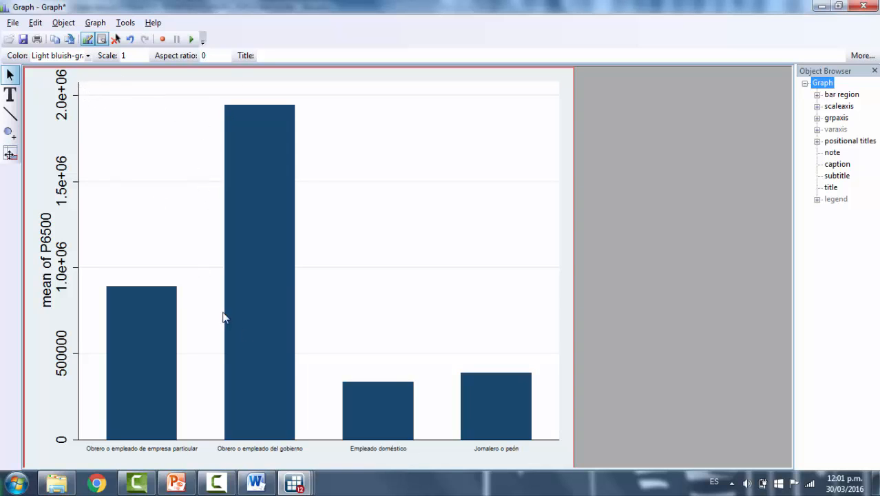
pyautogui.hotkey('alt', 'F4')
pyautogui.click(468, 268)
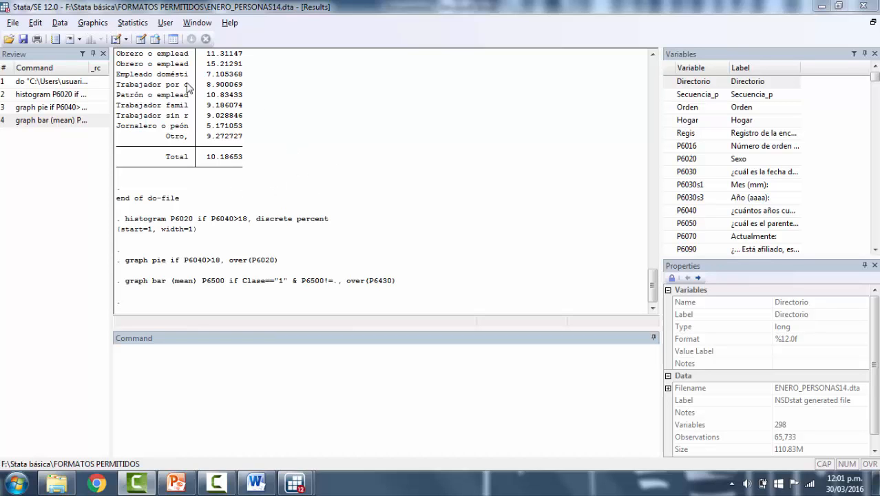
pyautogui.scroll(5, 251, 183)
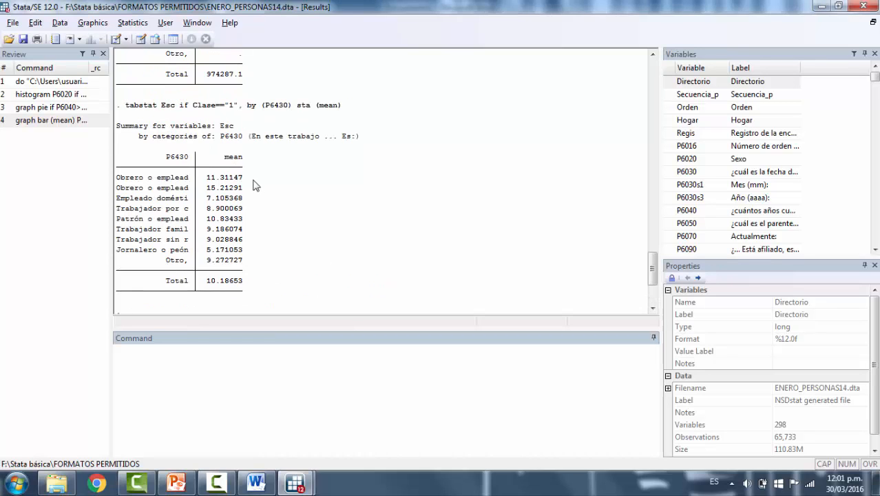
pyautogui.scroll(7, 265, 199)
pyautogui.scroll(-10, 267, 205)
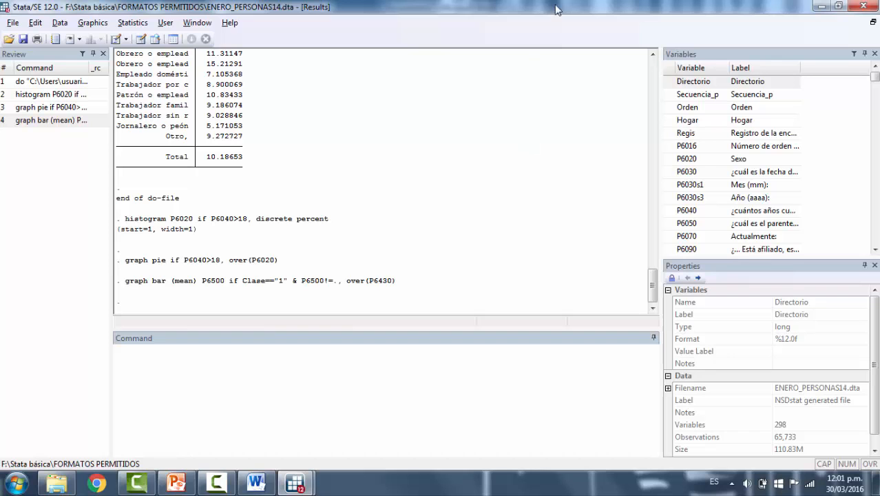
pyautogui.scroll(1, 275, 281)
pyautogui.scroll(-1, 274, 281)
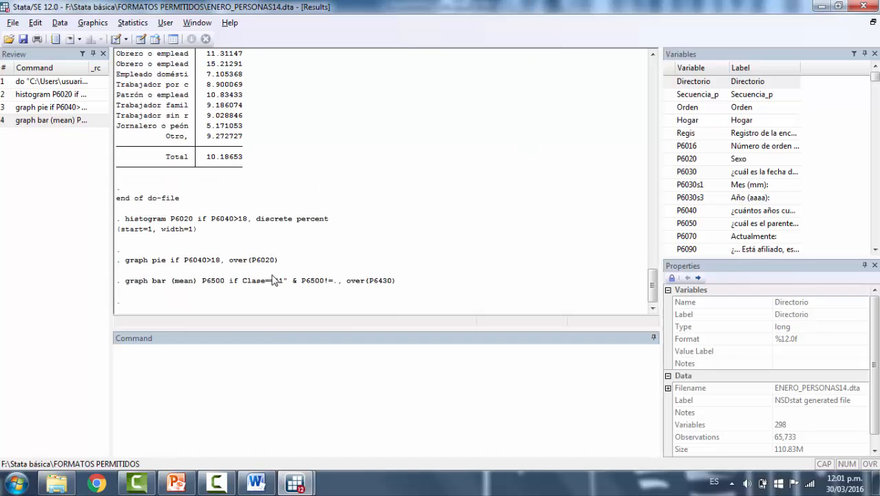